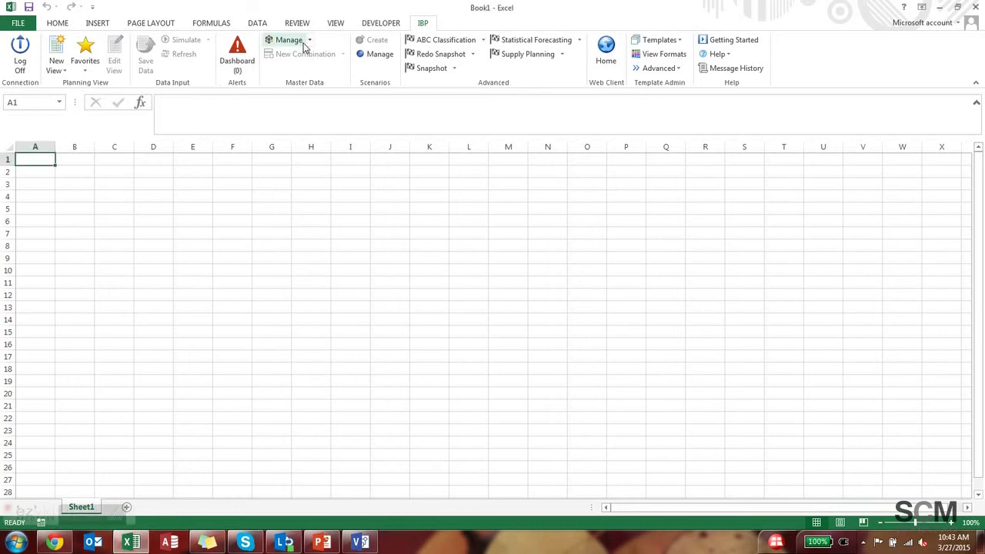
Open the Customer Source master data for mass editing
{"action": "left_click", "coordinate": [309, 40]}
{"action": "left_click", "coordinate": [291, 55]}
{"action": "left_click", "coordinate": [474, 229]}
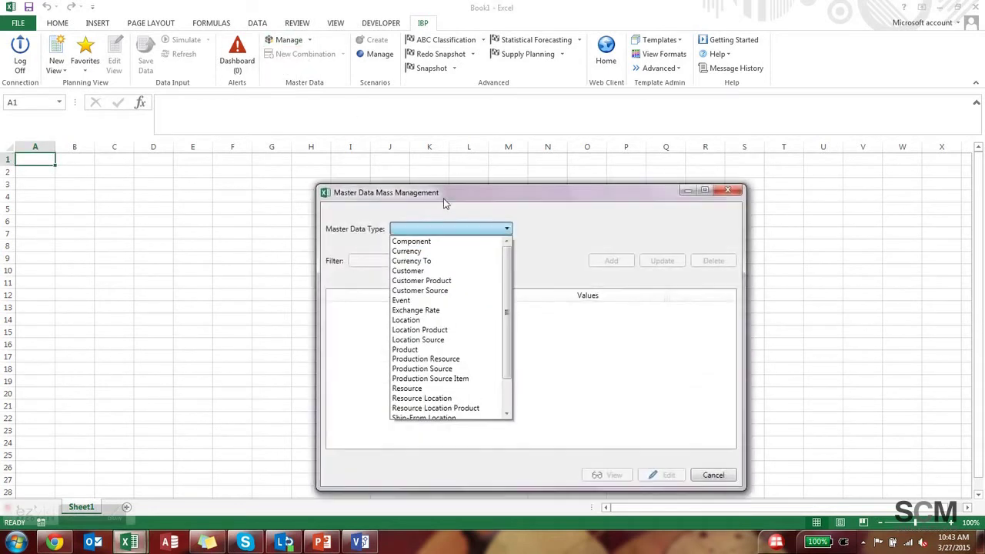
{"action": "left_click", "coordinate": [477, 292]}
{"action": "left_click", "coordinate": [658, 475]}
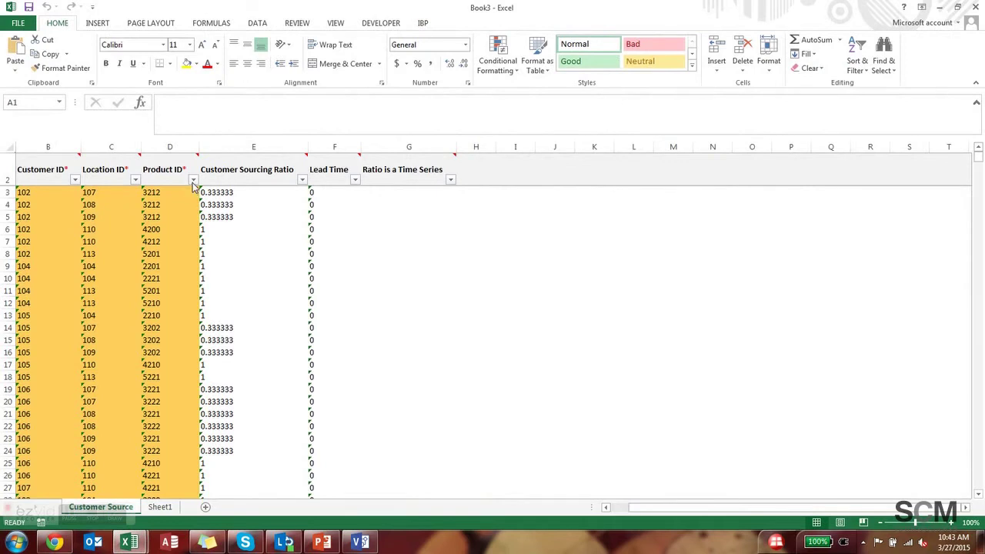
Filter the customer source records by Product ID to show only PRODUCT1
{"action": "left_click", "coordinate": [193, 180]}
{"action": "left_click", "coordinate": [102, 300]}
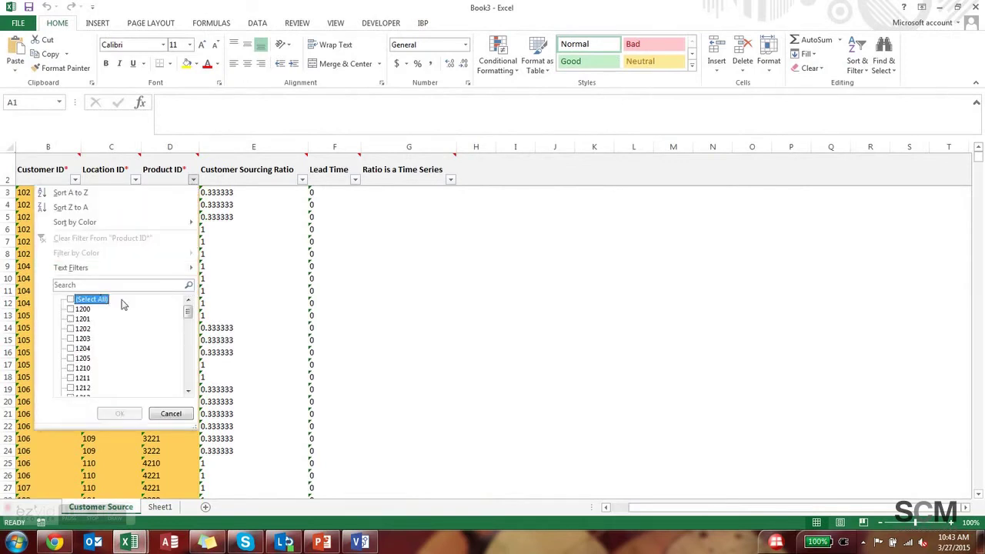
{"action": "left_click_drag", "start_coordinate": [189, 314], "coordinate": [189, 379]}
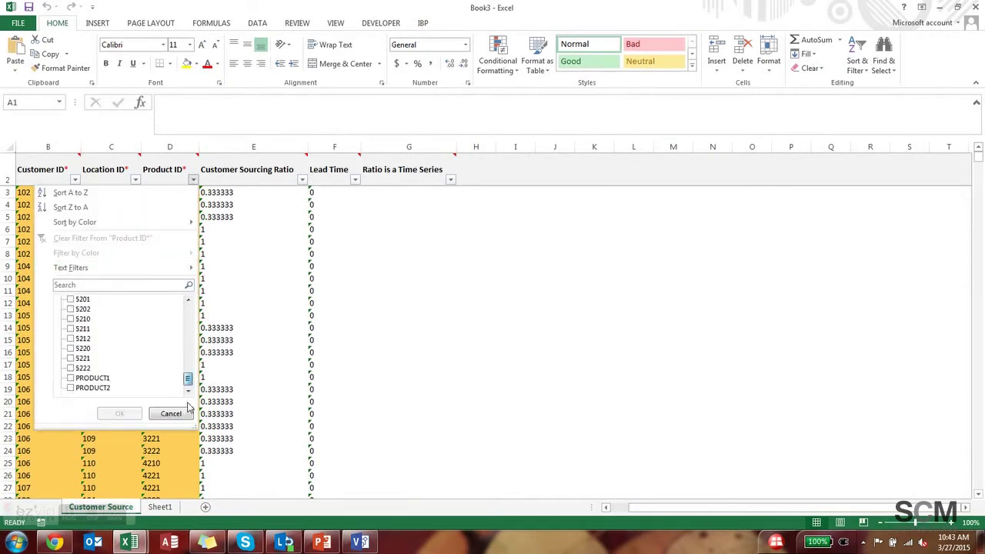
{"action": "left_click", "coordinate": [100, 377]}
{"action": "left_click", "coordinate": [121, 413]}
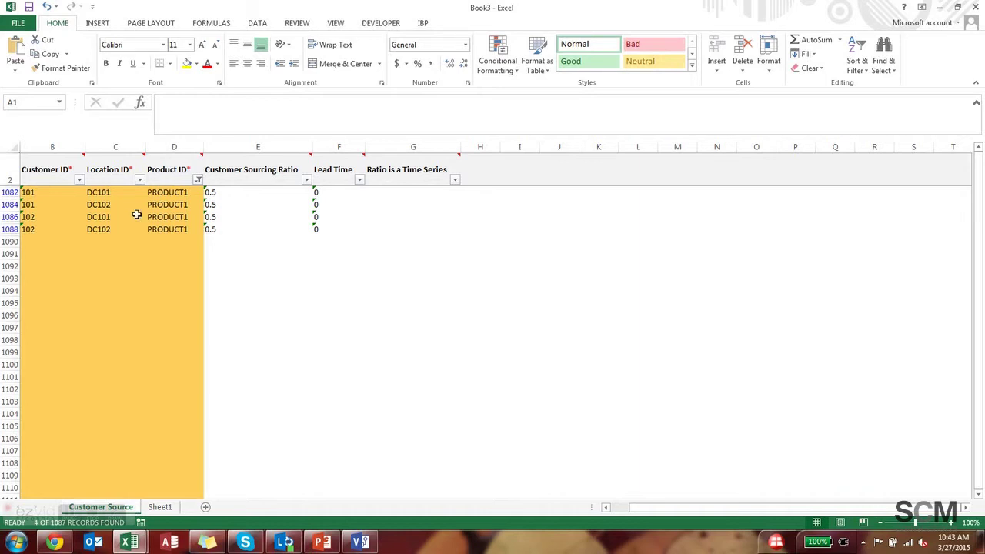
Filter the customer source records by Customer ID to show only 101
{"action": "left_click", "coordinate": [80, 181]}
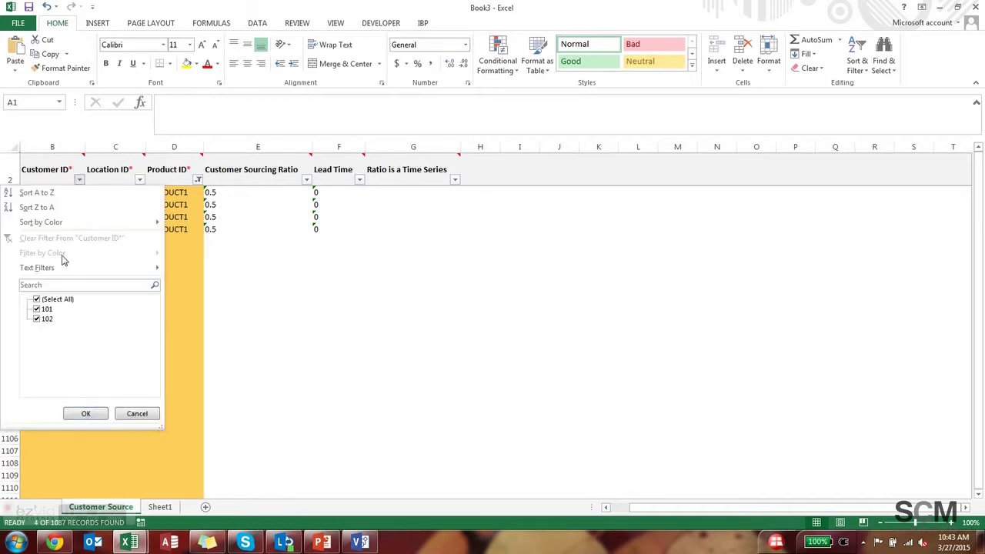
{"action": "left_click", "coordinate": [47, 300]}
{"action": "left_click", "coordinate": [47, 310]}
{"action": "left_click", "coordinate": [72, 414]}
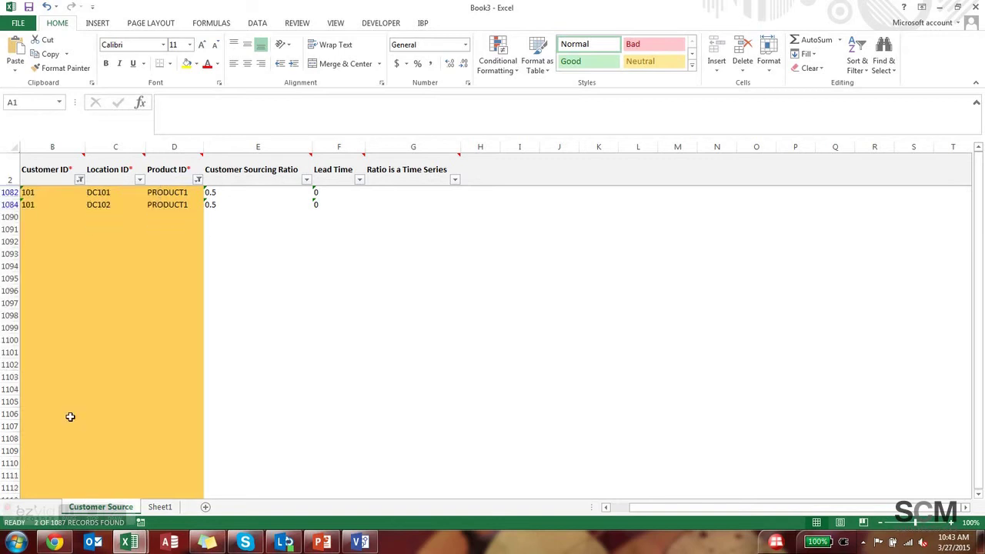
Set the Customer Sourcing Ratio to .75 for location DC101 and .25 for location DC102
{"action": "left_click", "coordinate": [113, 193]}
{"action": "left_click", "coordinate": [122, 208]}
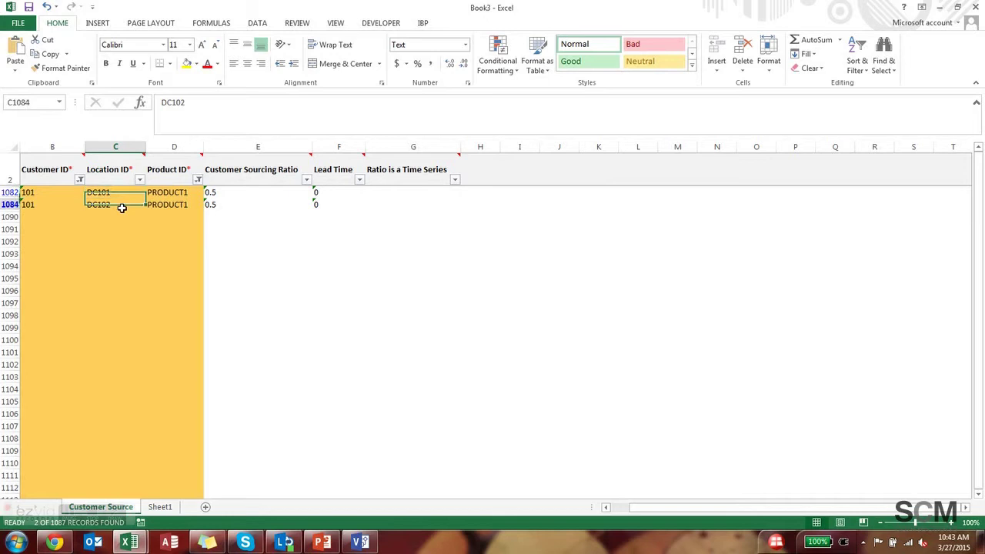
{"action": "key", "text": "Up"}
{"action": "key", "text": "Down"}
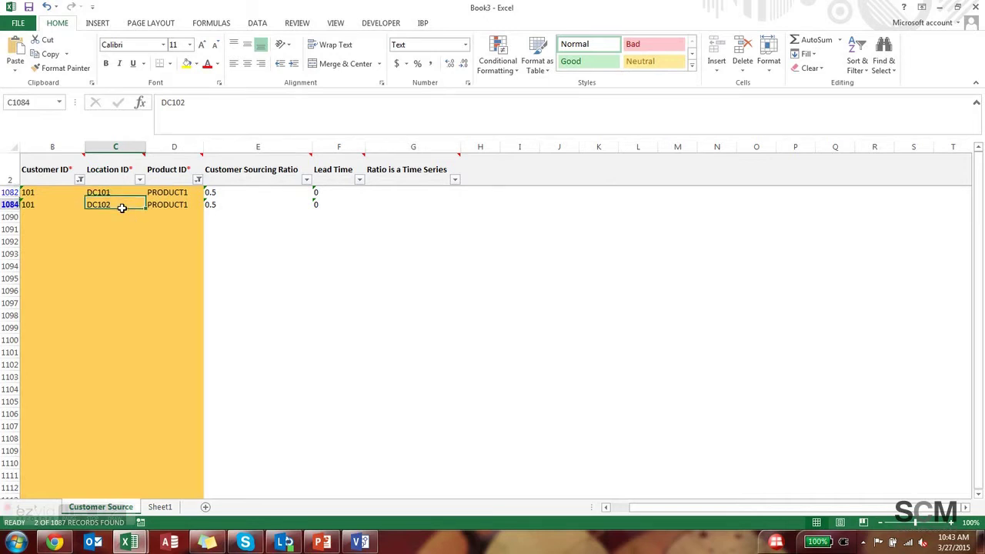
{"action": "key", "text": "Right"}
{"action": "key", "text": "Right"}
{"action": "key", "text": "Up"}
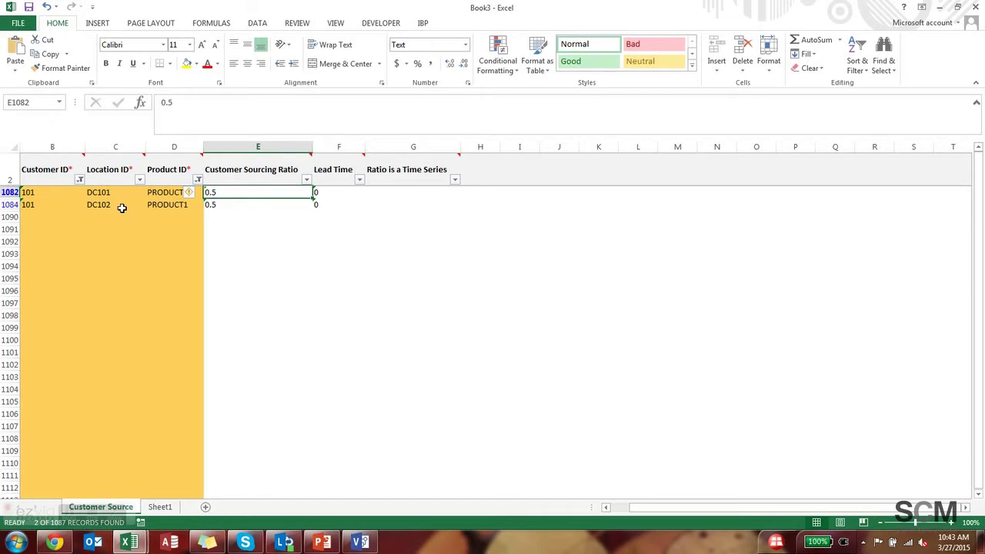
{"action": "key", "text": "Down"}
{"action": "key", "text": "ctrl+Up"}
{"action": "key", "text": "Down"}
{"action": "type", "text": ".75"}
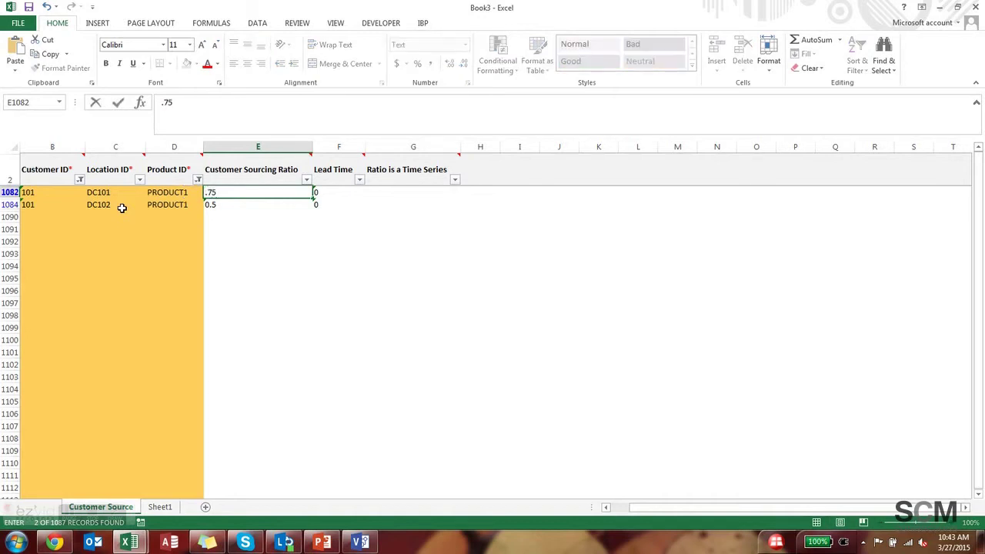
{"action": "key", "text": "Return"}
{"action": "type", "text": ".25"}
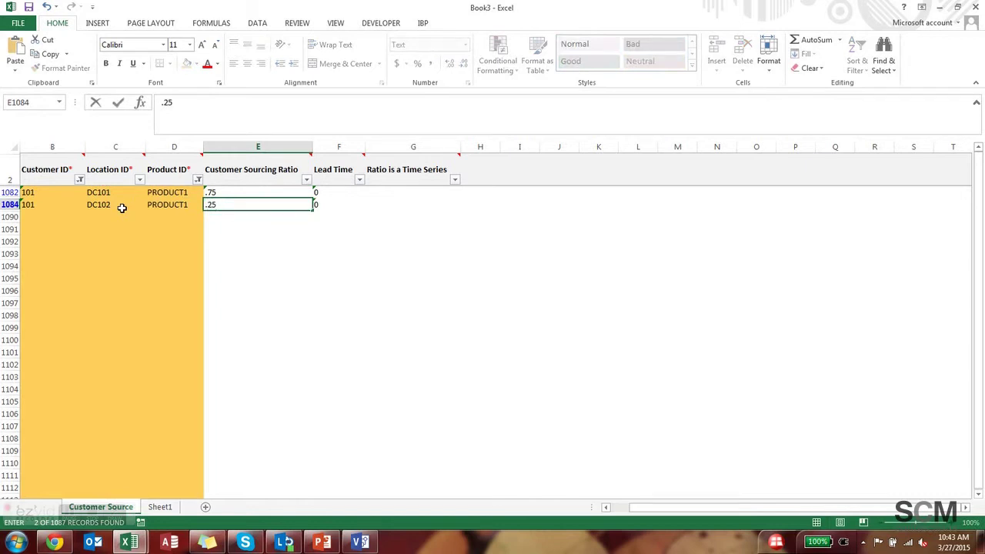
{"action": "key", "text": "Return"}
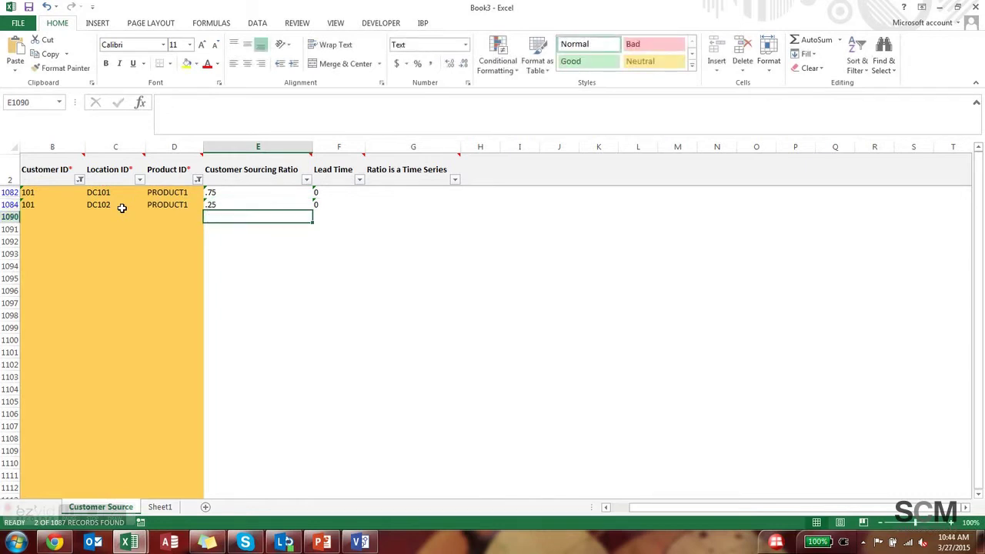
Save the master data changes without downloading the change report
{"action": "left_click", "coordinate": [423, 23]}
{"action": "left_click", "coordinate": [297, 41]}
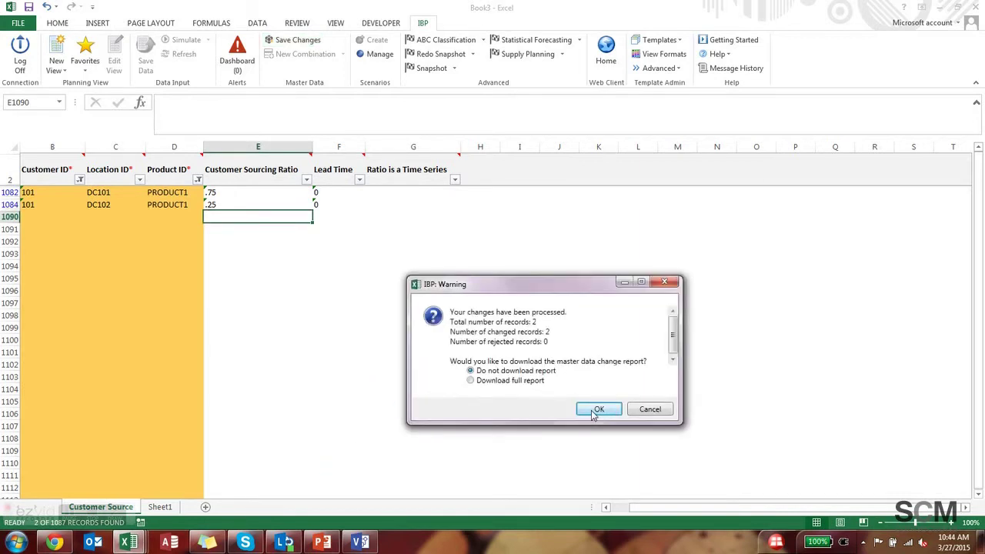
{"action": "left_click", "coordinate": [598, 410]}
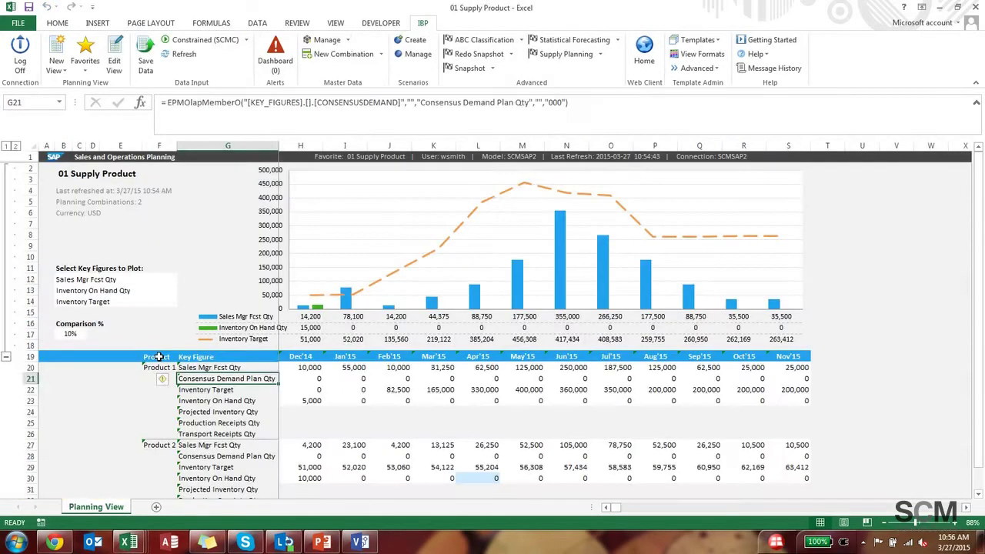
Examine Product 1's Sales Mgr Fcst Qty and its Consensus Demand Plan Qty across the months in the 01 Supply Product planning view
{"action": "left_click", "coordinate": [158, 356]}
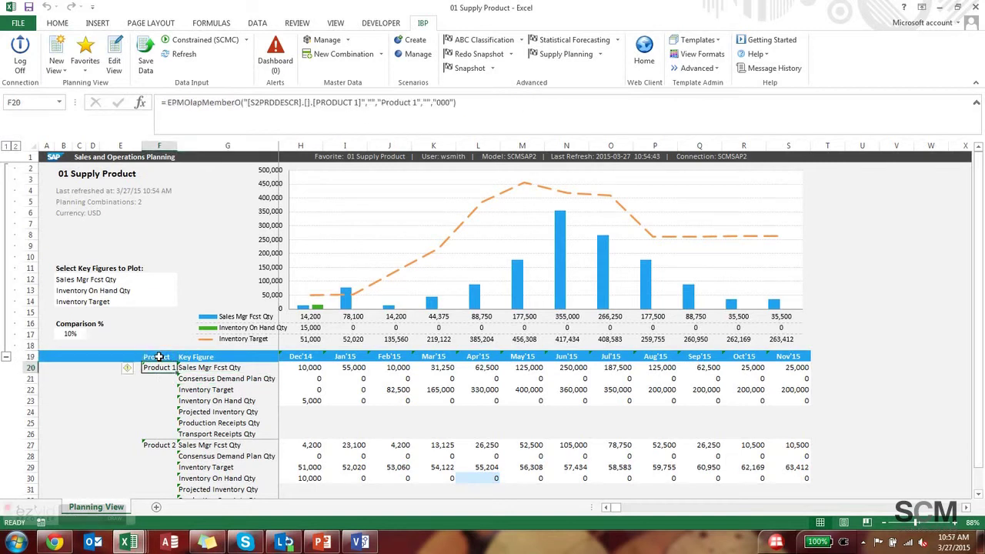
{"action": "key", "text": "Right"}
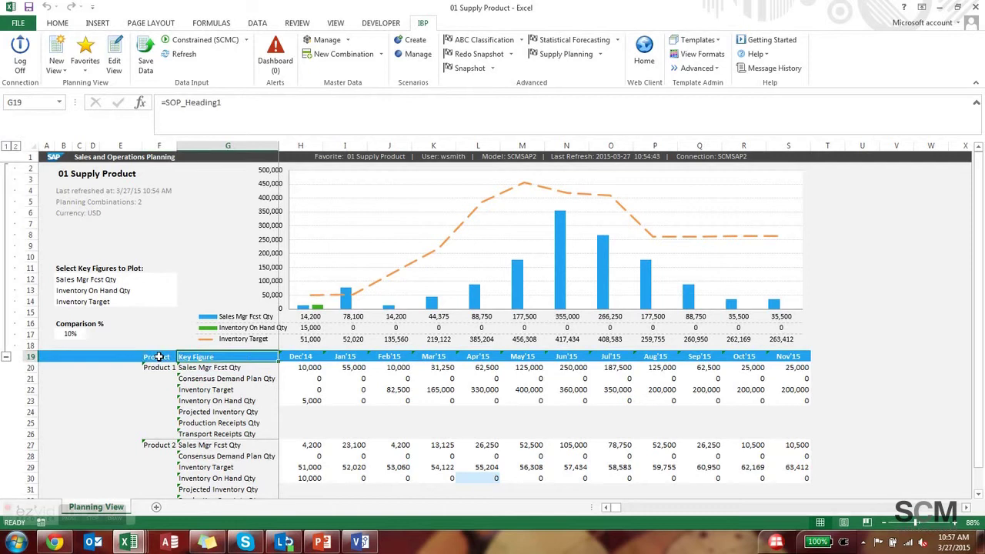
{"action": "key", "text": "Down"}
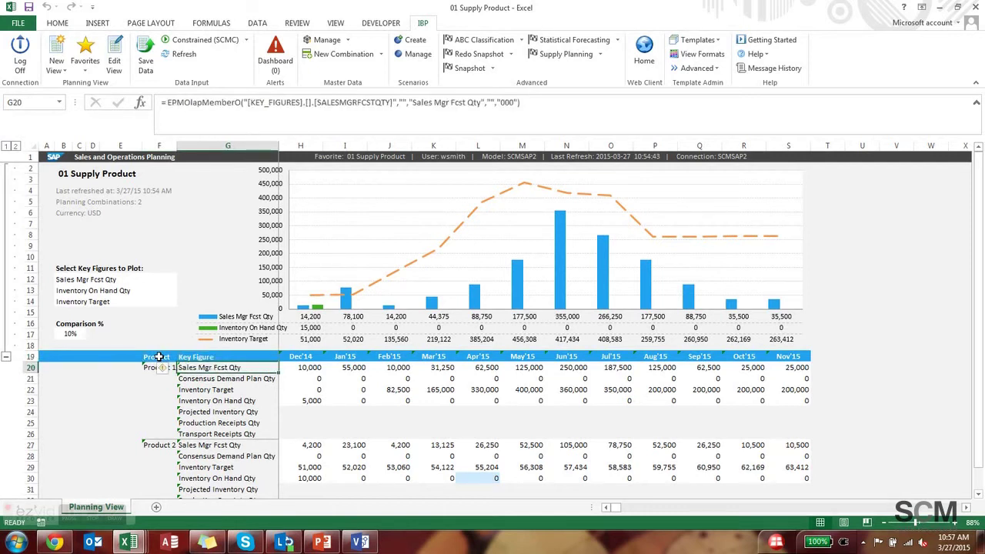
{"action": "key", "text": "Down"}
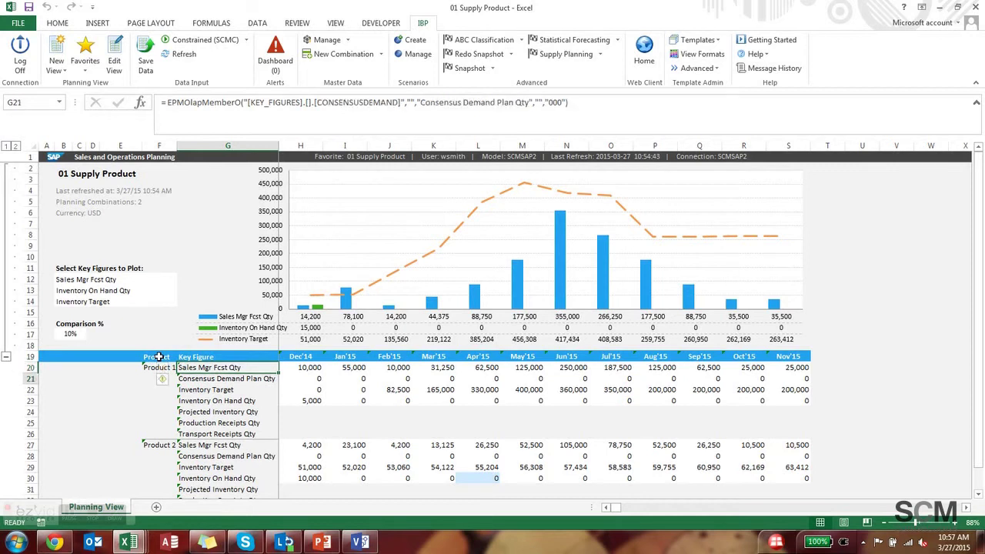
{"action": "key", "text": "Right"}
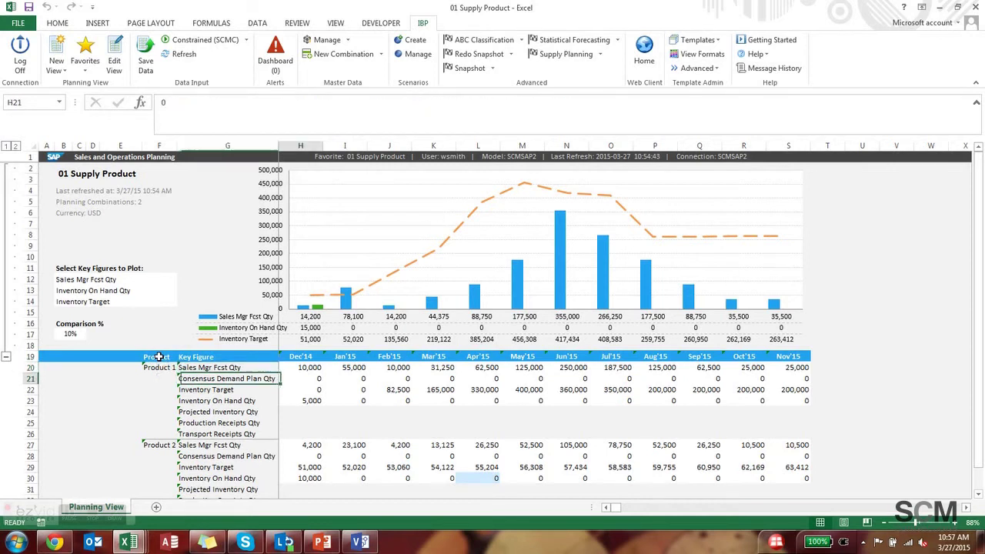
{"action": "key", "text": "shift+Right"}
{"action": "key", "text": "shift+Right"}
{"action": "key", "text": "shift+Right"}
{"action": "key", "text": "shift+Right"}
{"action": "key", "text": "shift+Right"}
{"action": "key", "text": "shift+Right"}
{"action": "key", "text": "shift+Right"}
{"action": "key", "text": "shift+Right"}
{"action": "key", "text": "shift+Right"}
{"action": "key", "text": "shift+Right"}
{"action": "key", "text": "shift+Right"}
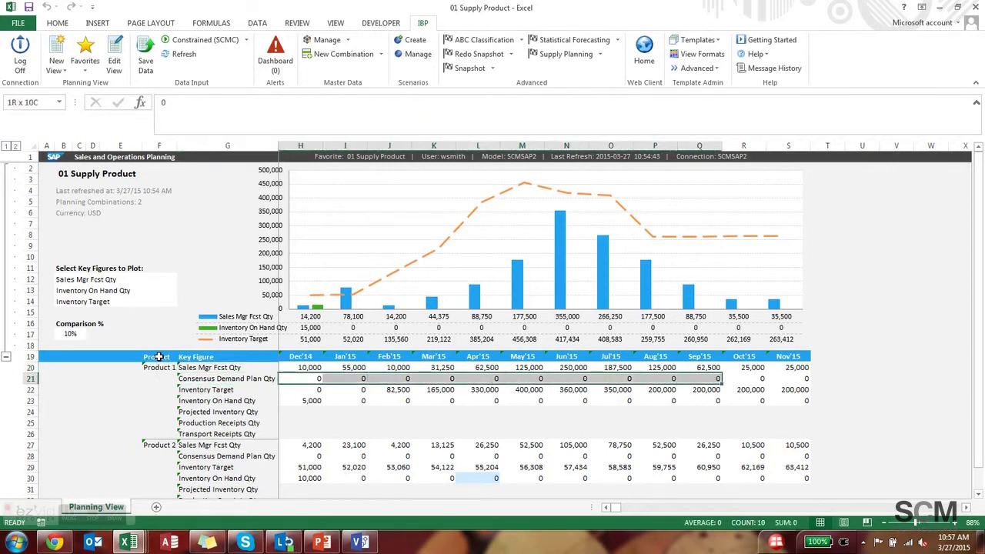
Examine Product 1's inventory target, on-hand and projected inventory, production receipts and transport receipts key figures
{"action": "key", "text": "Left"}
{"action": "key", "text": "Down"}
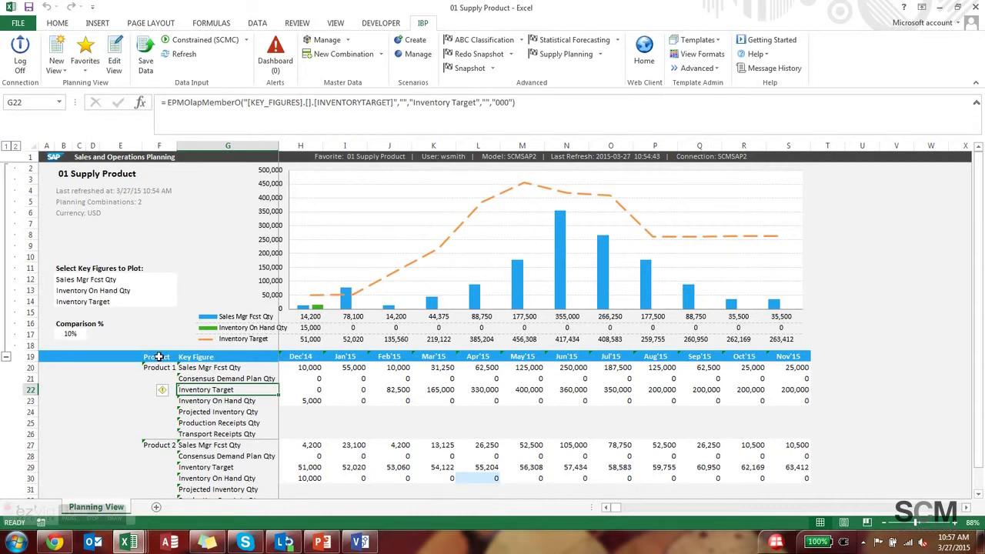
{"action": "key", "text": "Down"}
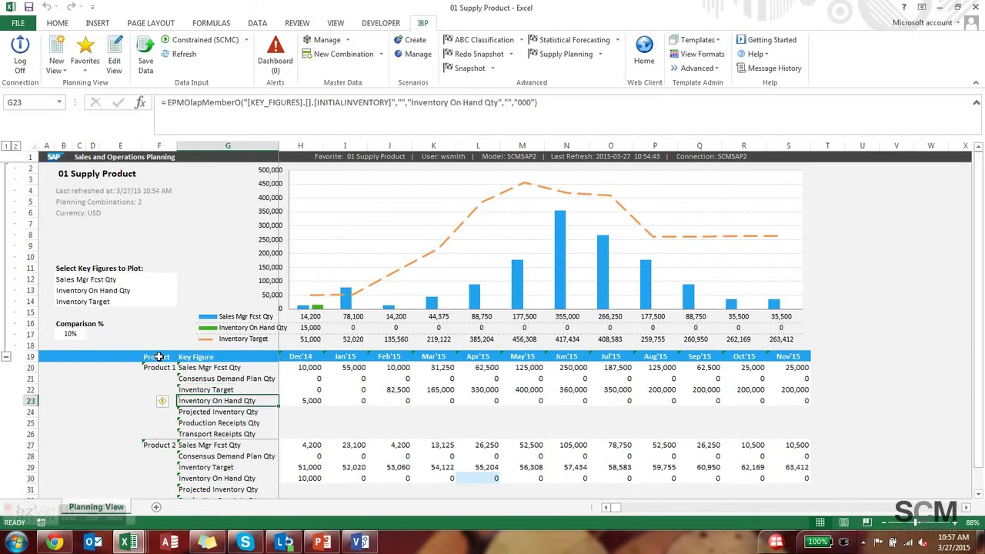
{"action": "key", "text": "Right"}
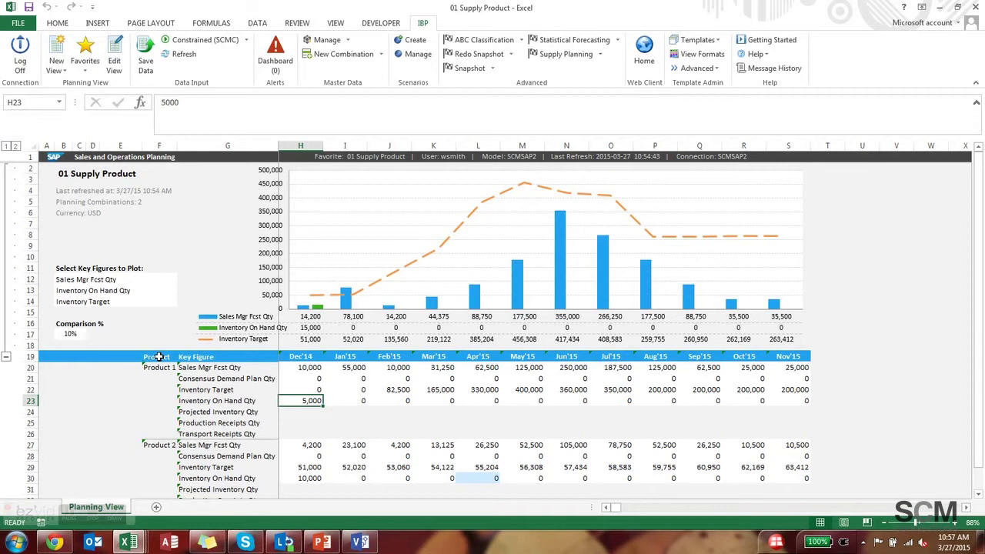
{"action": "key", "text": "Down"}
{"action": "key", "text": "Left"}
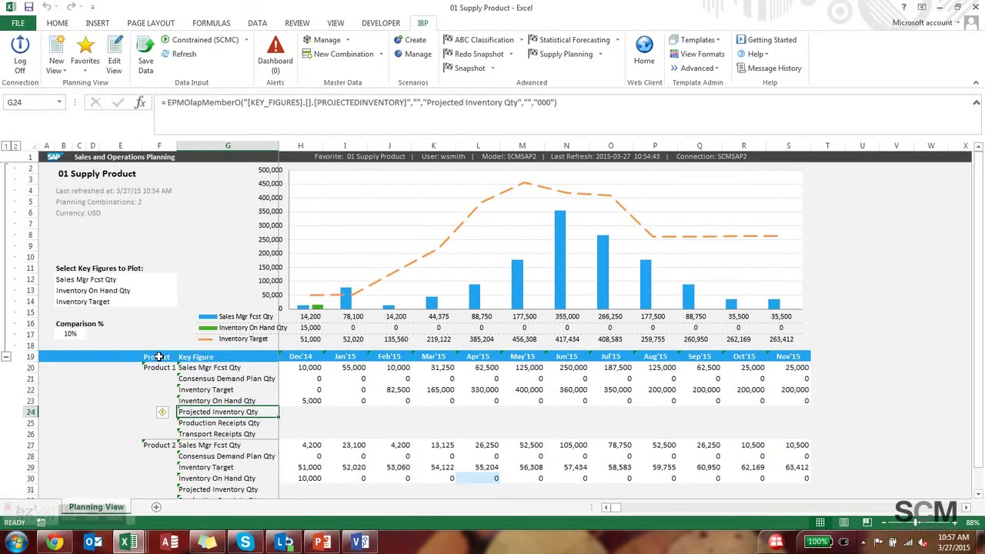
{"action": "key", "text": "Down"}
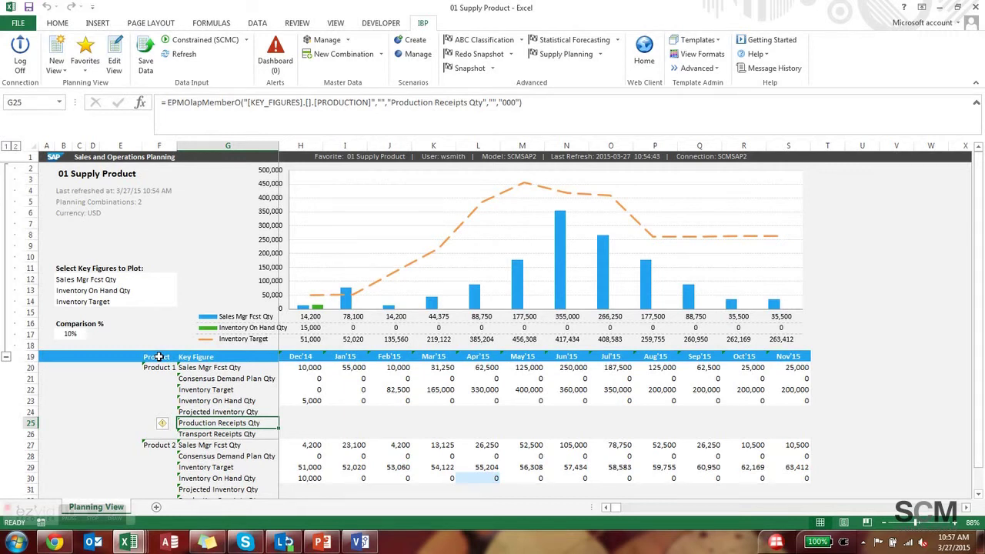
{"action": "key", "text": "Down"}
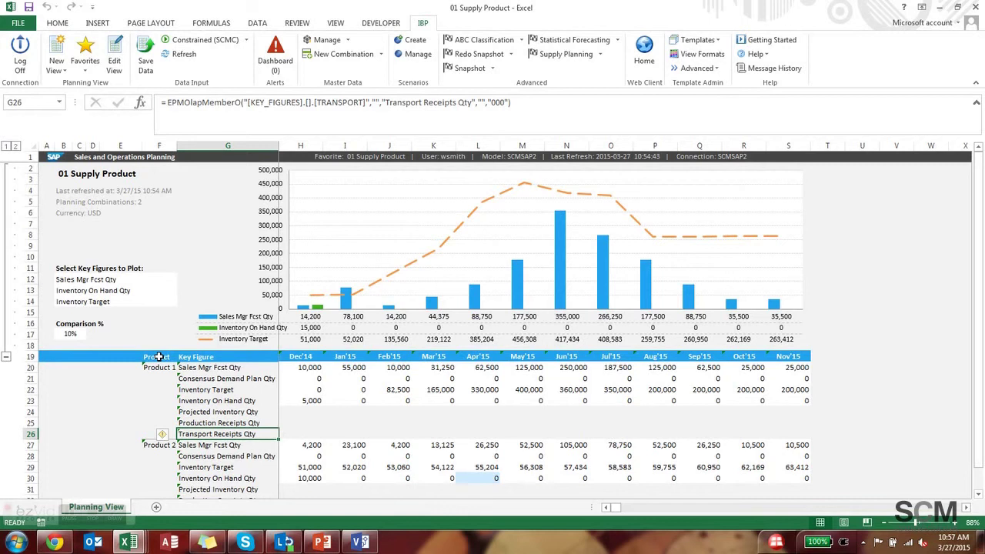
Check the Dec'14 values of Product 1's key figures, from the sales manager forecast down to the production receipts
{"action": "key", "text": "Up"}
{"action": "key", "text": "Up"}
{"action": "key", "text": "Up"}
{"action": "key", "text": "Up"}
{"action": "key", "text": "Up"}
{"action": "key", "text": "Up"}
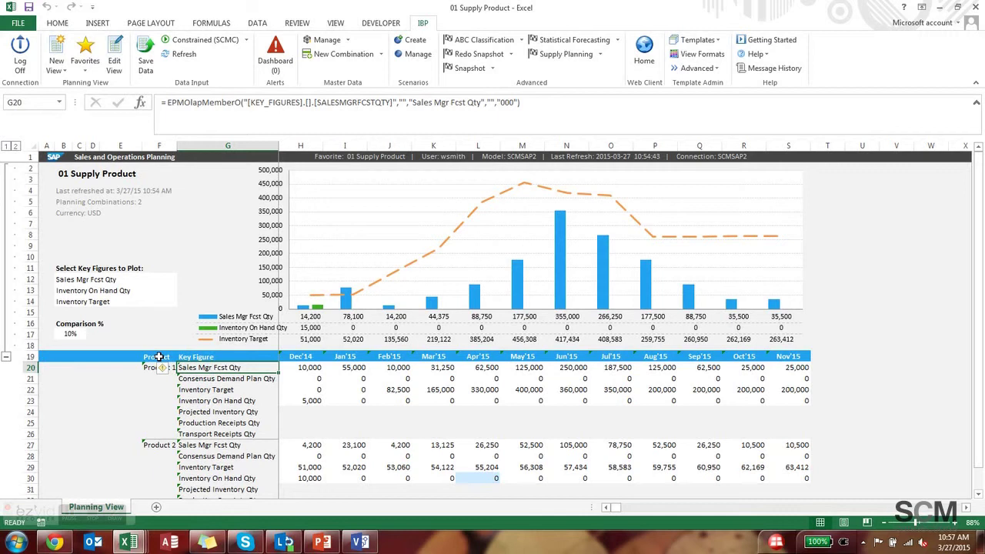
{"action": "key", "text": "Right"}
{"action": "key", "text": "Down"}
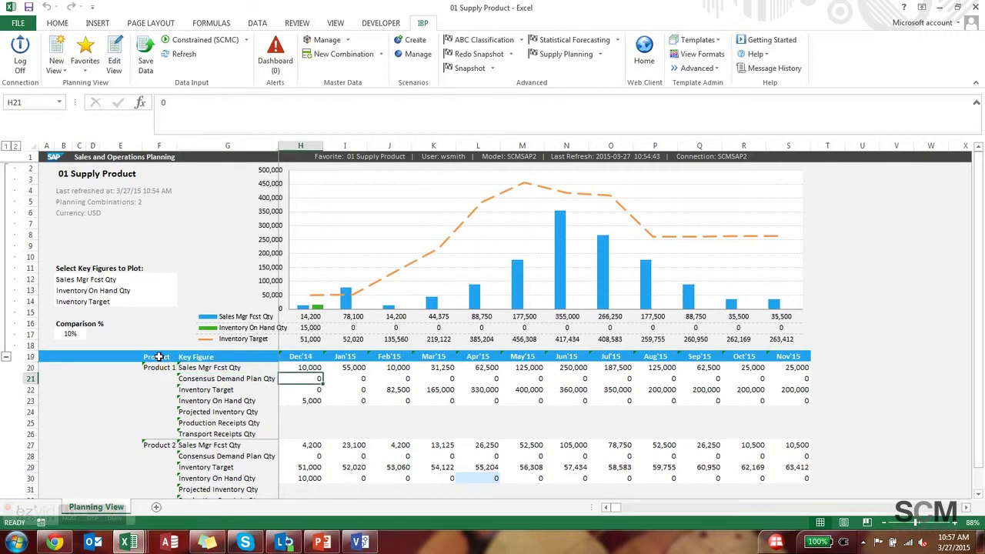
{"action": "key", "text": "Down"}
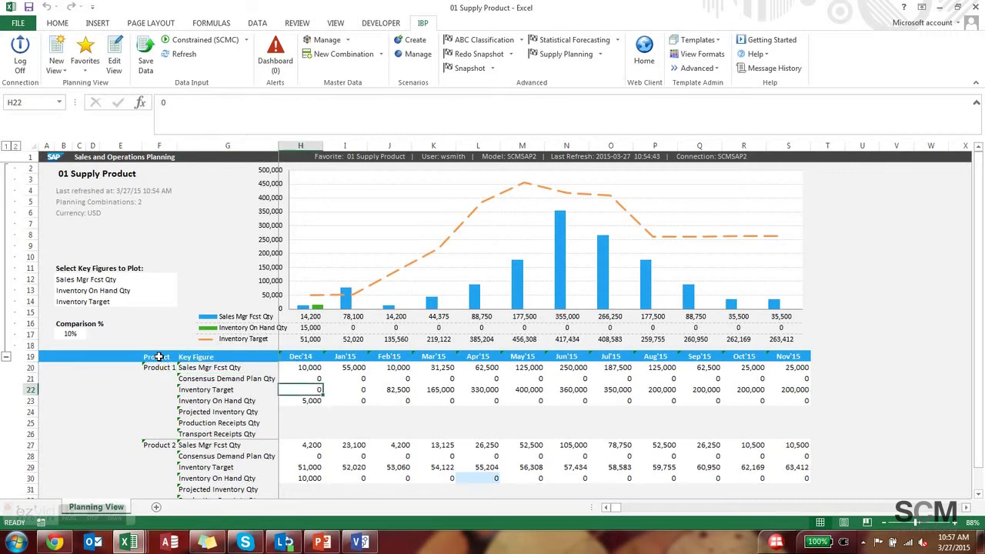
{"action": "key", "text": "Down"}
{"action": "key", "text": "Down"}
{"action": "key", "text": "Down"}
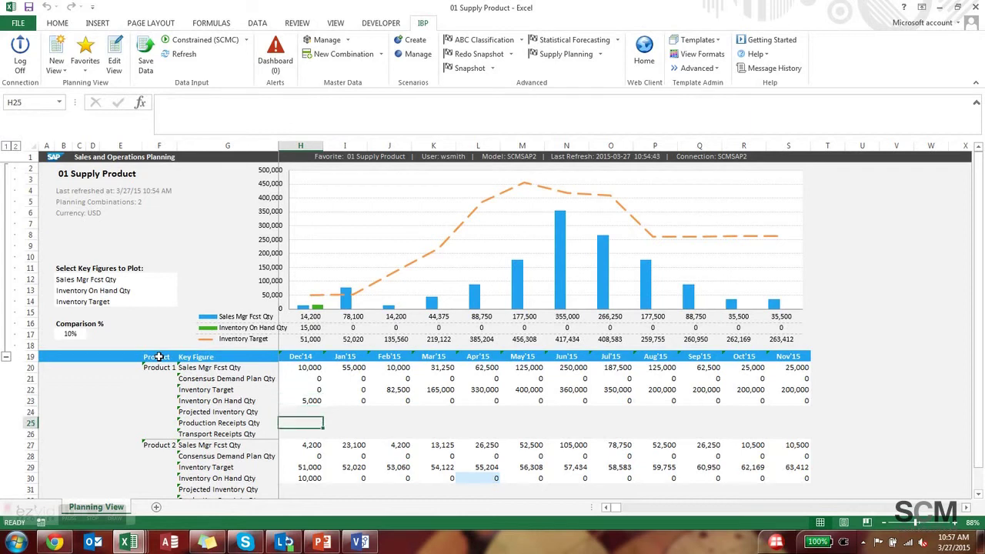
{"action": "key", "text": "Up"}
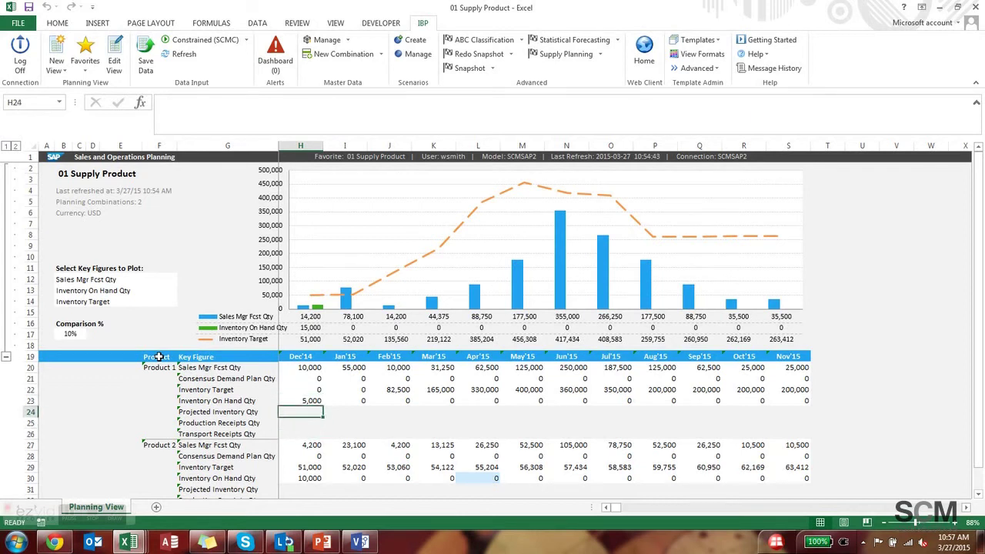
{"action": "left_click", "coordinate": [70, 518]}
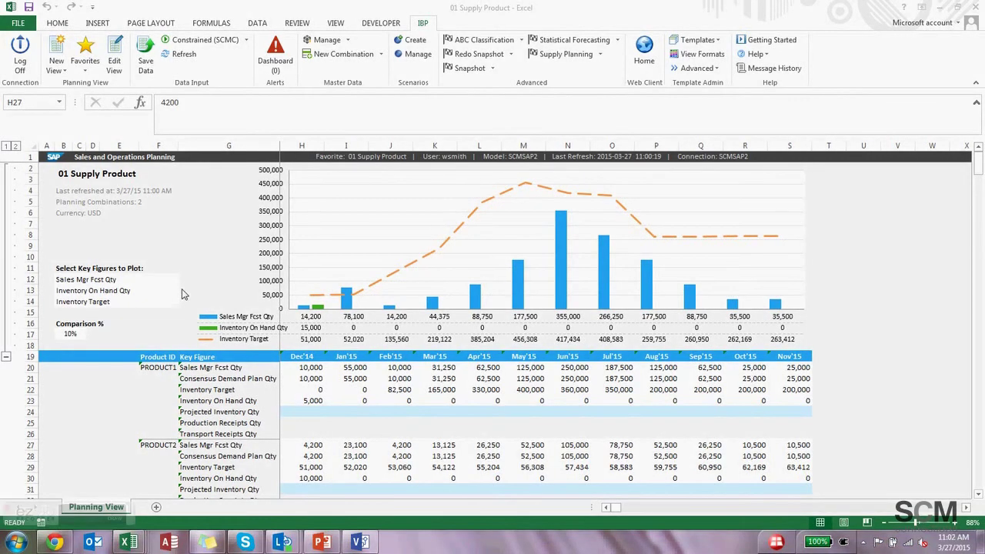
Select PRODUCT1's Consensus Demand Plan Qty values from Dec'14 through Nov'15 for review
{"action": "left_click", "coordinate": [309, 378]}
{"action": "key", "text": "shift+Right"}
{"action": "key", "text": "shift+Right"}
{"action": "key", "text": "shift+Right"}
{"action": "key", "text": "shift+Right"}
{"action": "key", "text": "shift+Right"}
{"action": "key", "text": "shift+Right"}
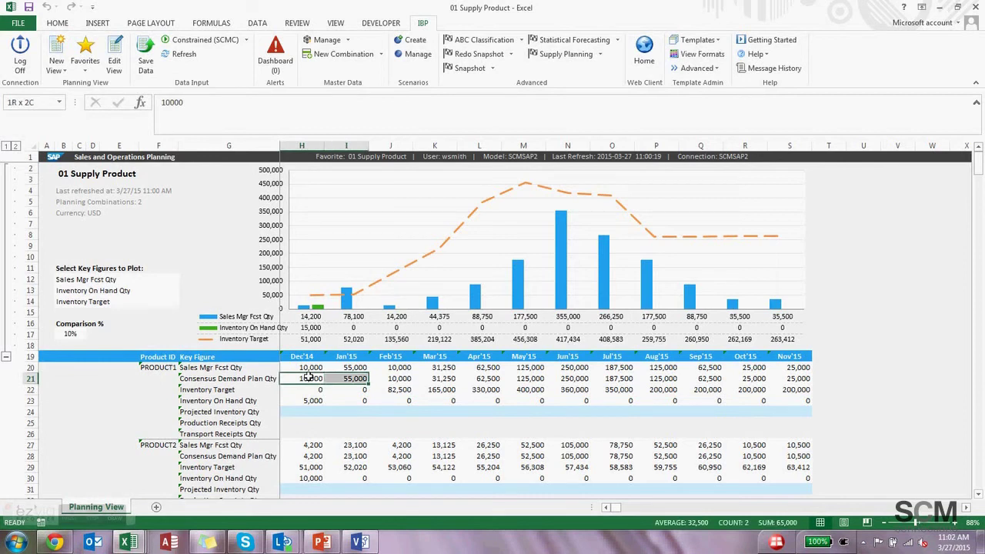
{"action": "key", "text": "shift+Right"}
{"action": "key", "text": "shift+Right"}
{"action": "key", "text": "shift+Right"}
{"action": "key", "text": "shift+Right"}
{"action": "key", "text": "shift+Right"}
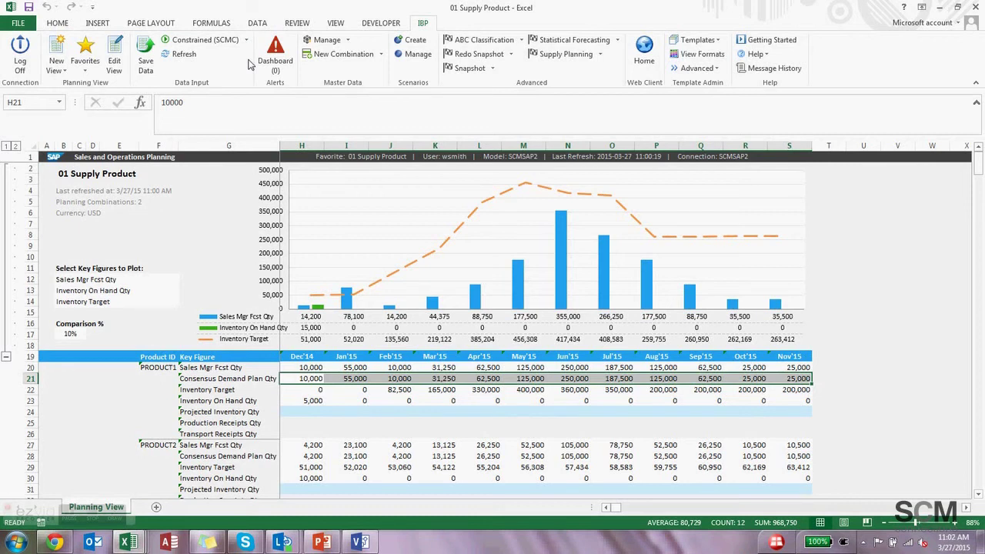
View the Supply Planning batch run's profile, version and planning scope options without running the job
{"action": "left_click", "coordinate": [601, 58]}
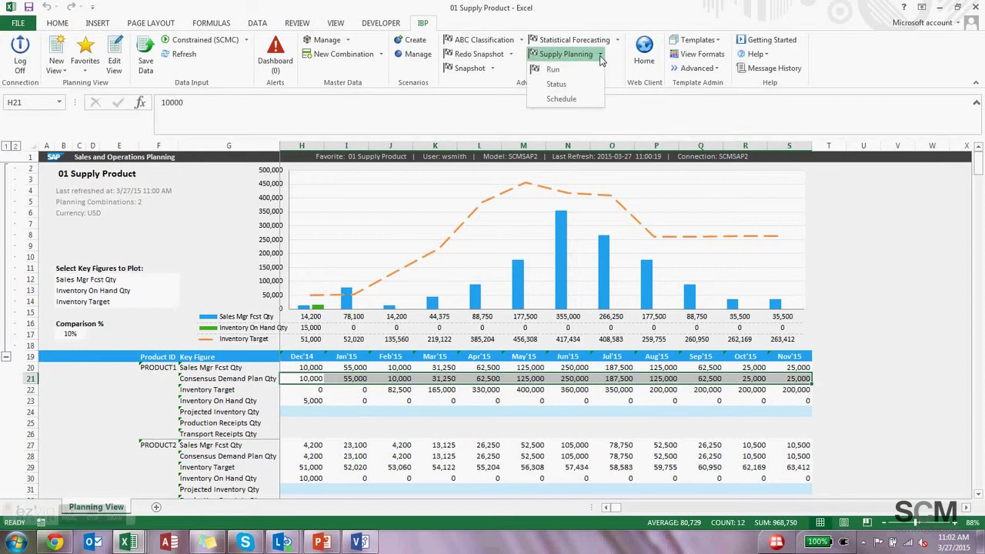
{"action": "left_click", "coordinate": [552, 69]}
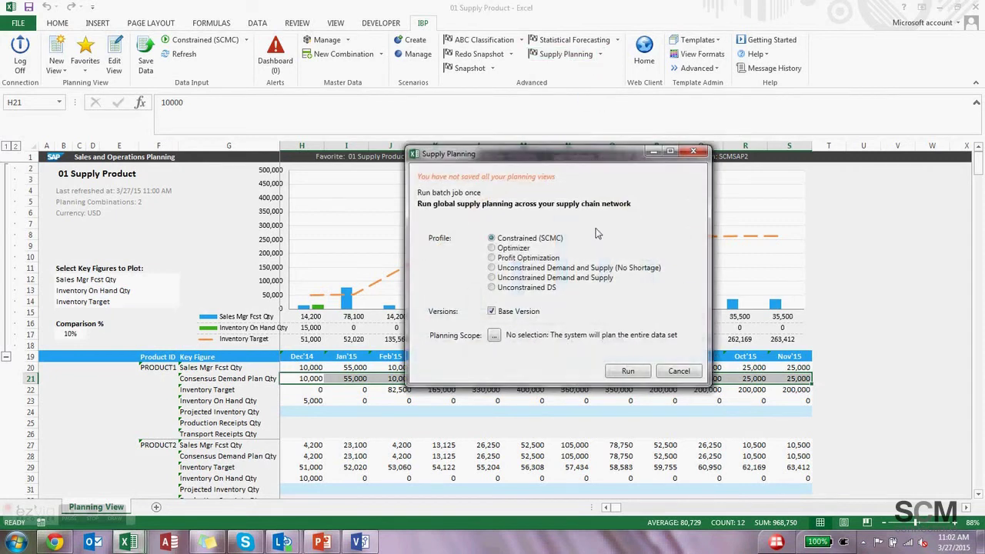
{"action": "left_click", "coordinate": [677, 373]}
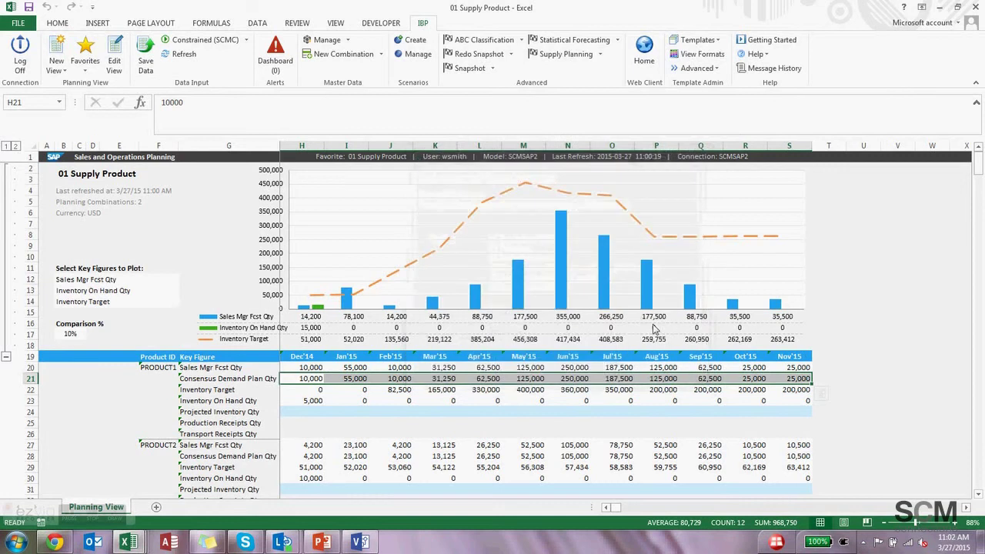
Simulate supply planning with the Constrained (SCMC) profile in the planning view, accepting the reset of invalid changes
{"action": "left_click", "coordinate": [218, 44]}
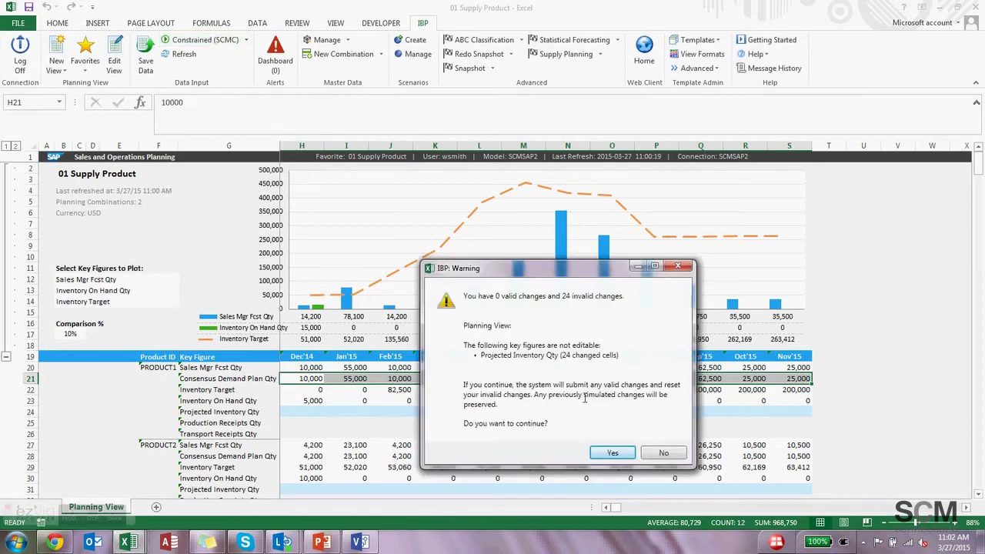
{"action": "left_click", "coordinate": [612, 454]}
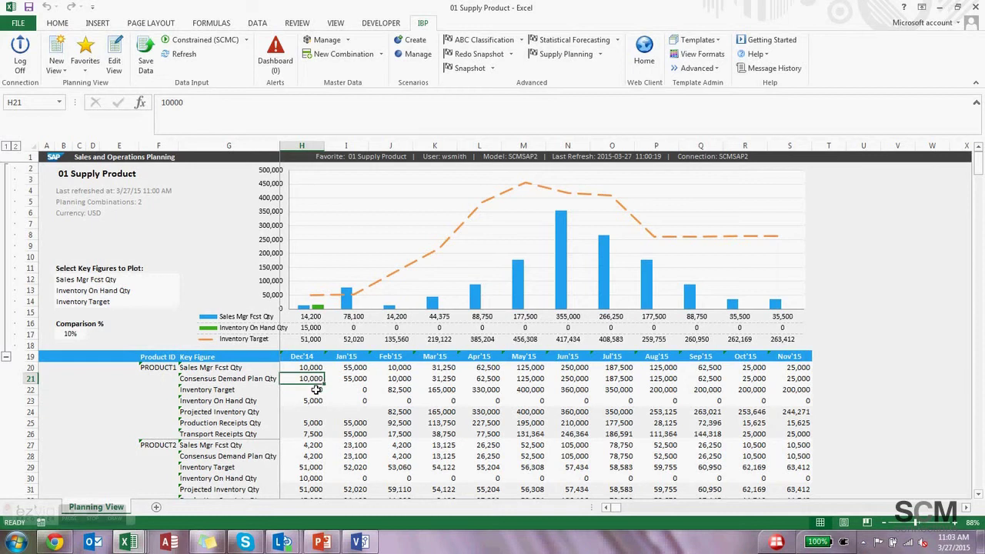
Check PRODUCT1's simulated Dec'14 values, from Consensus Demand Plan Qty down through inventory to production and transport receipts
{"action": "left_click", "coordinate": [316, 389]}
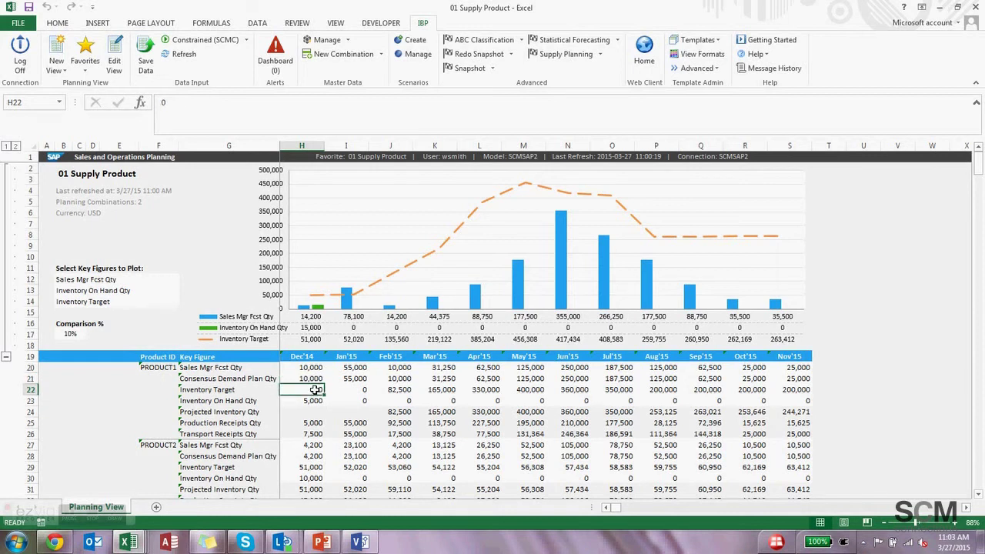
{"action": "key", "text": "Up"}
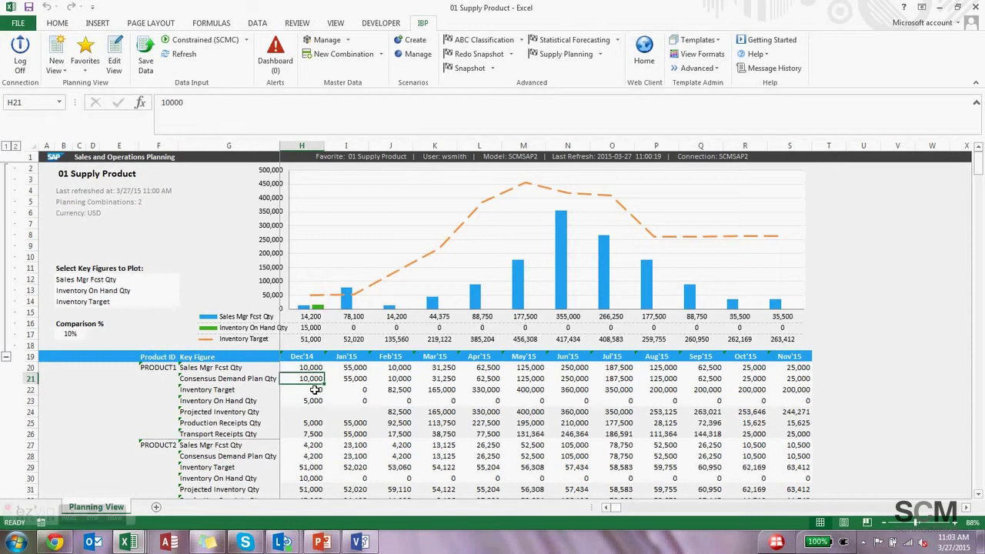
{"action": "key", "text": "Down"}
{"action": "key", "text": "Down"}
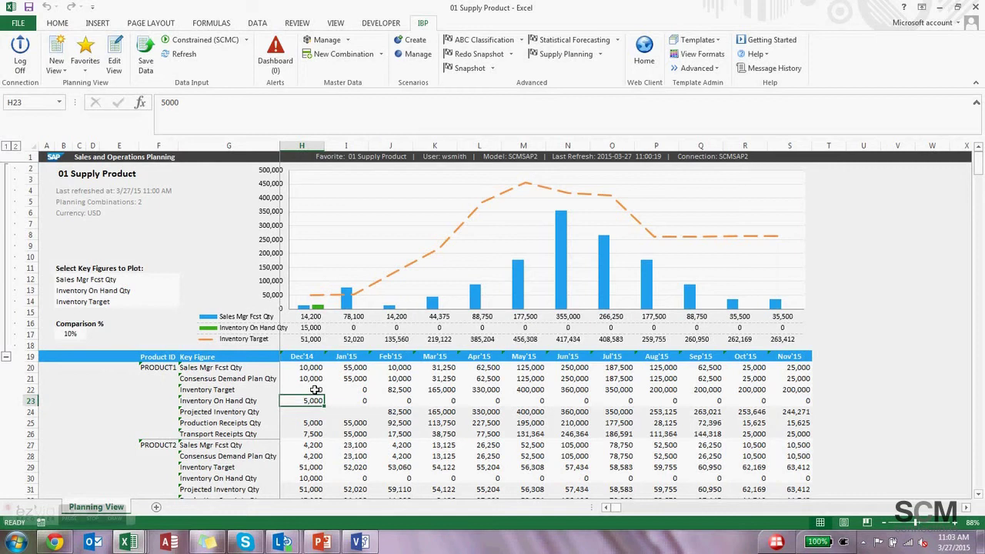
{"action": "key", "text": "Down"}
{"action": "key", "text": "Down"}
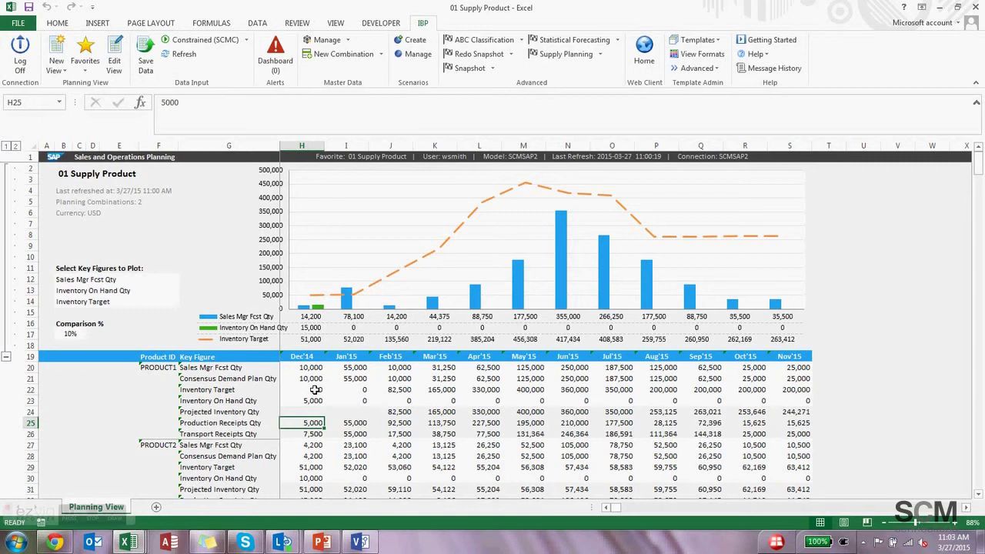
{"action": "key", "text": "Down"}
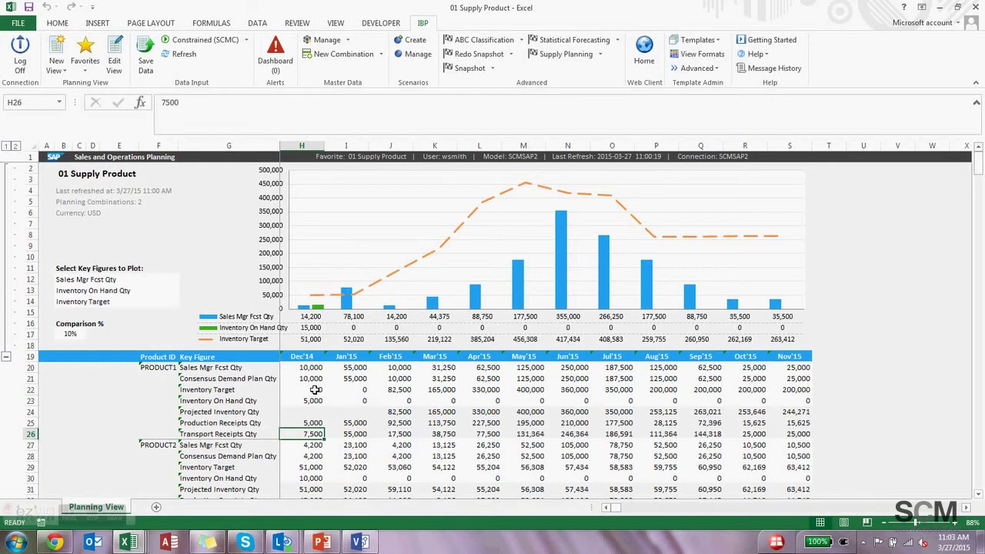
{"action": "mouse_move", "coordinate": [46, 514]}
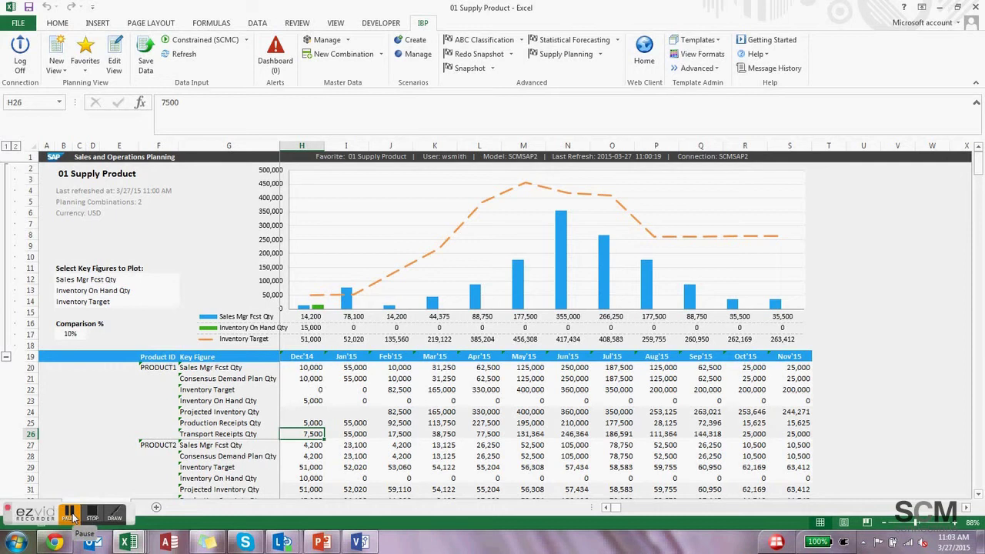
Examine PRODUCT1's Feb'15 values, from the demand plan and inventory target down to projected inventory, production receipts and transport receipts
{"action": "key", "text": "Right"}
{"action": "key", "text": "Right"}
{"action": "key", "text": "Right"}
{"action": "key", "text": "Up"}
{"action": "key", "text": "Up"}
{"action": "key", "text": "Up"}
{"action": "key", "text": "Up"}
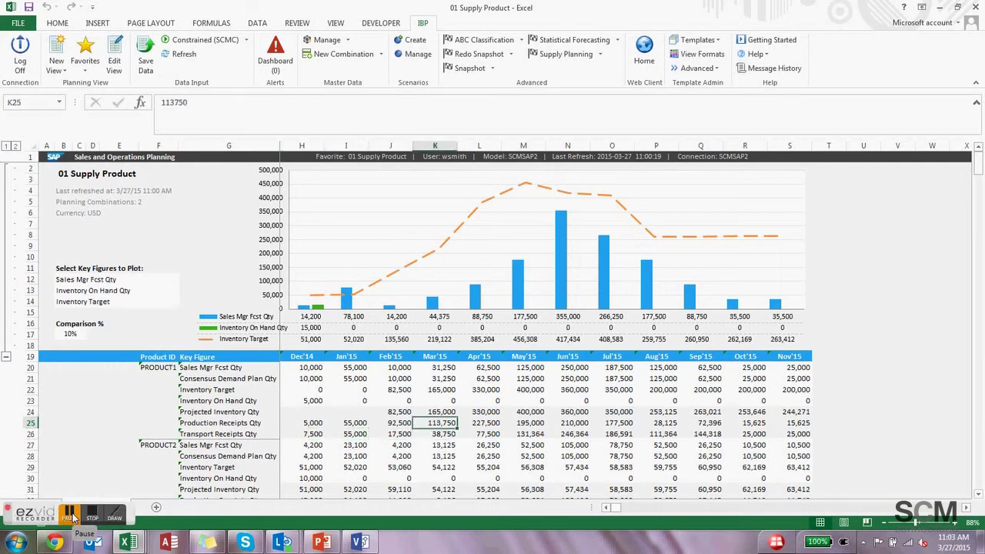
{"action": "key", "text": "Left"}
{"action": "key", "text": "Up"}
{"action": "key", "text": "Up"}
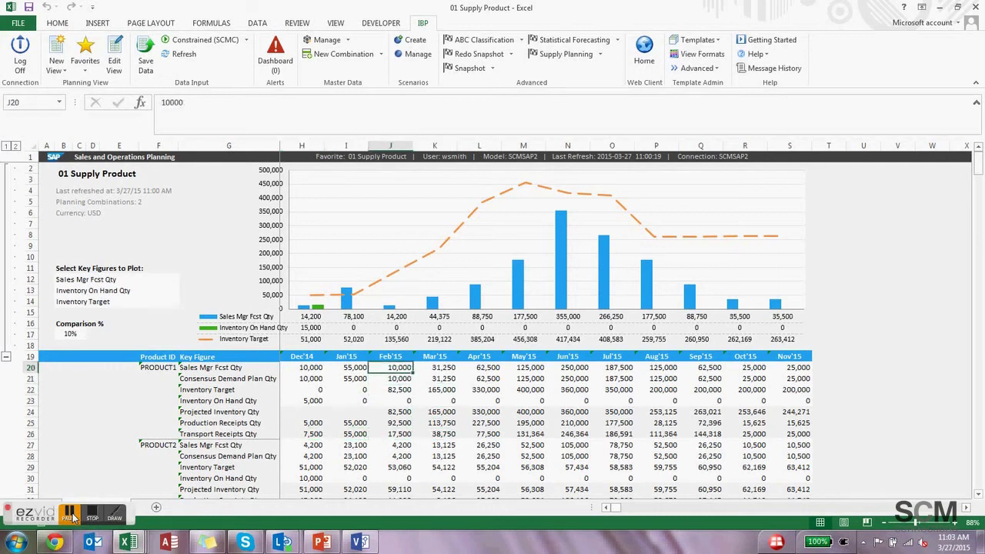
{"action": "key", "text": "Down"}
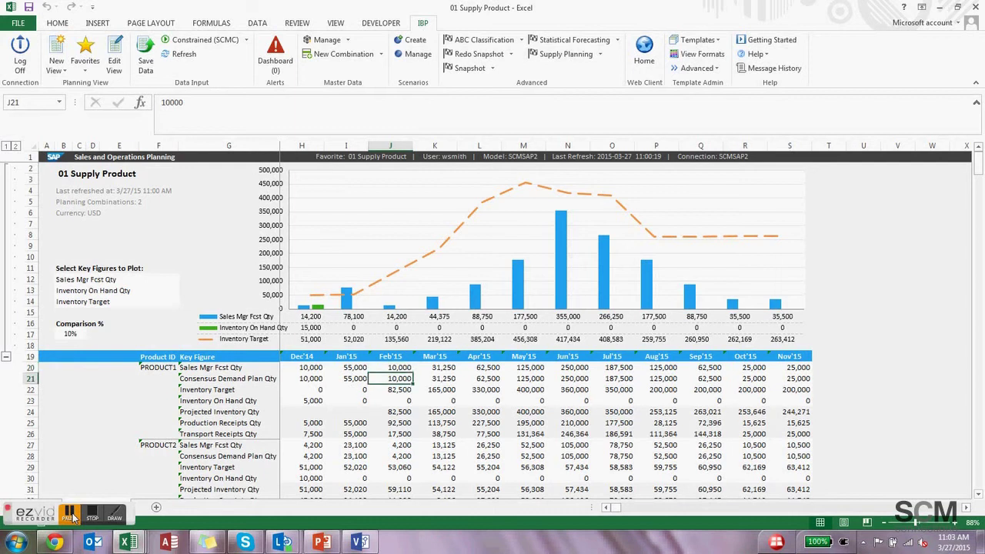
{"action": "key", "text": "Down"}
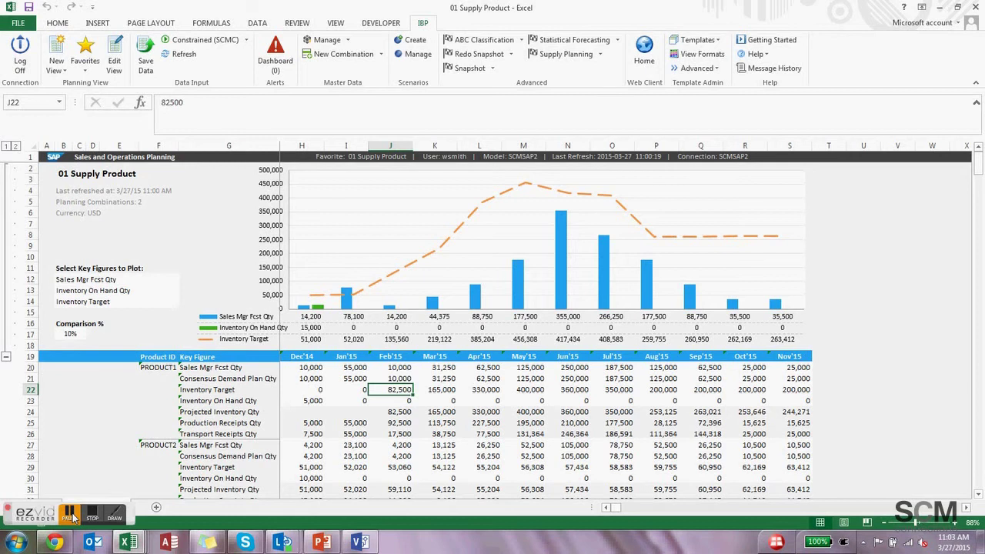
{"action": "key", "text": "Down"}
{"action": "key", "text": "Down"}
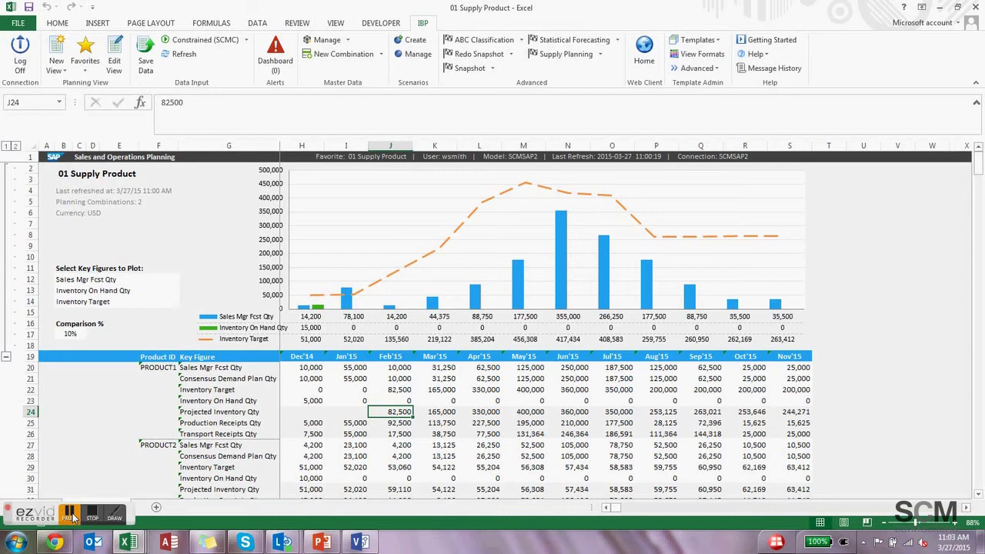
{"action": "key", "text": "Down"}
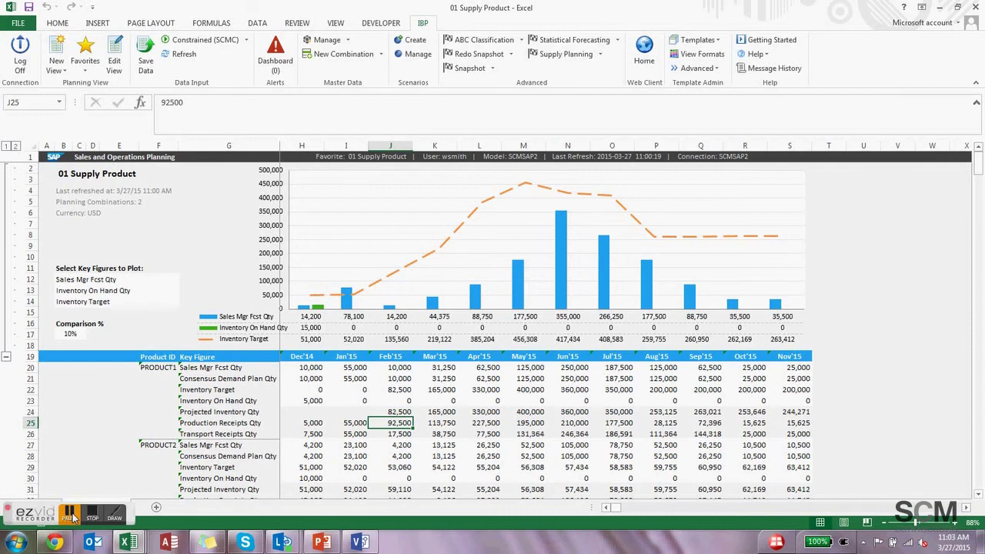
{"action": "key", "text": "Down"}
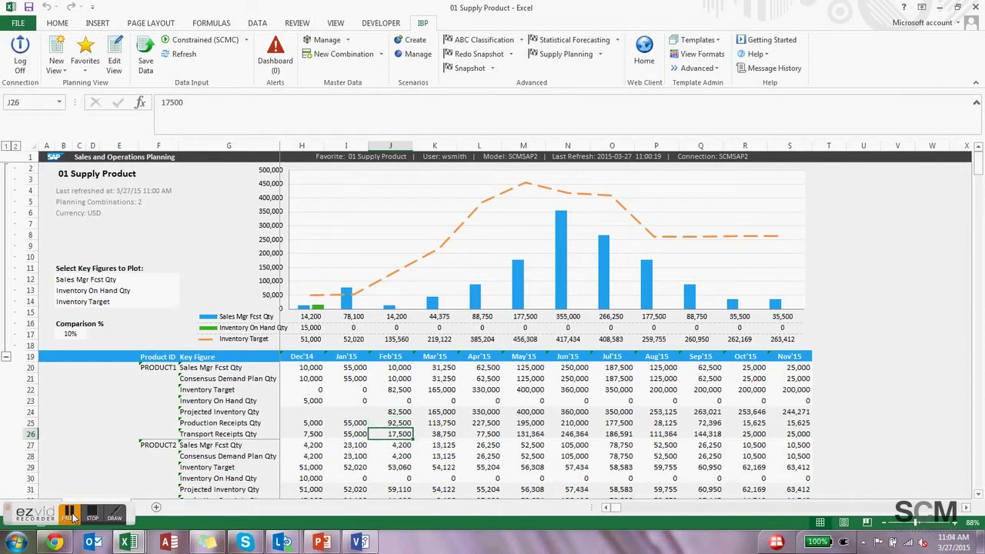
{"action": "left_click", "coordinate": [70, 515]}
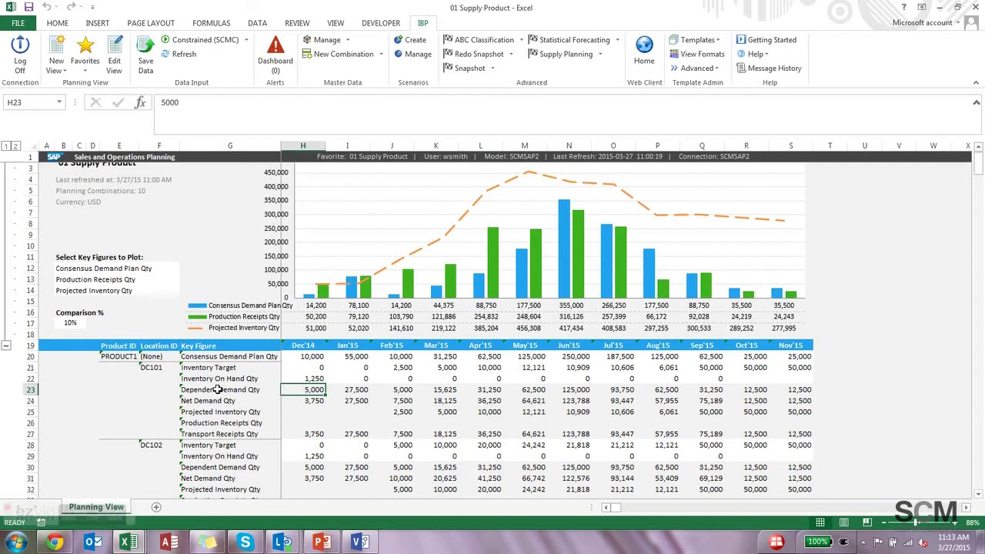
Locate the Dependent Demand Qty and Net Demand Qty key figures of PRODUCT1 at location DC101
{"action": "left_click", "coordinate": [218, 391]}
{"action": "key", "text": "Down"}
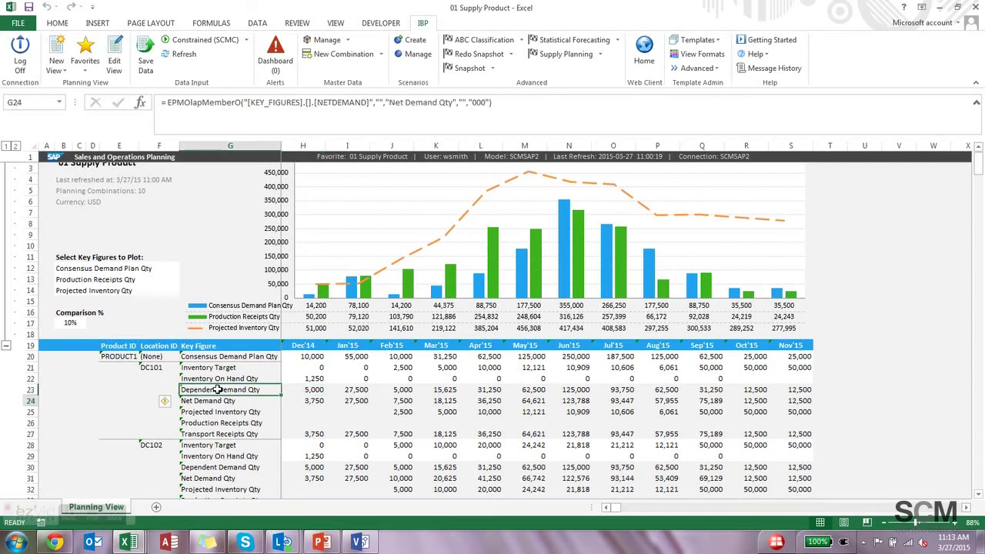
{"action": "key", "text": "Up"}
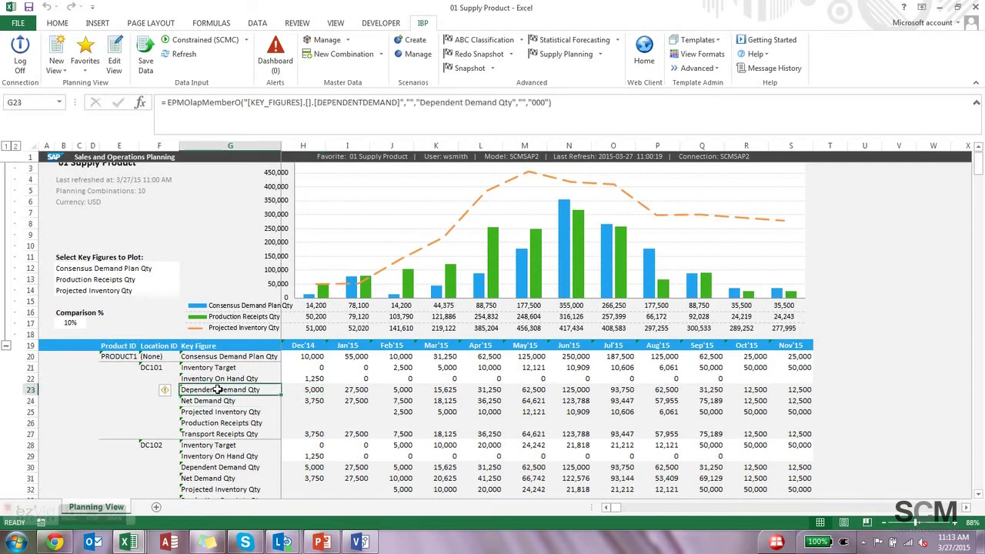
{"action": "key", "text": "Left"}
{"action": "key", "text": "Up"}
{"action": "key", "text": "Up"}
{"action": "key", "text": "Up"}
{"action": "key", "text": "Down"}
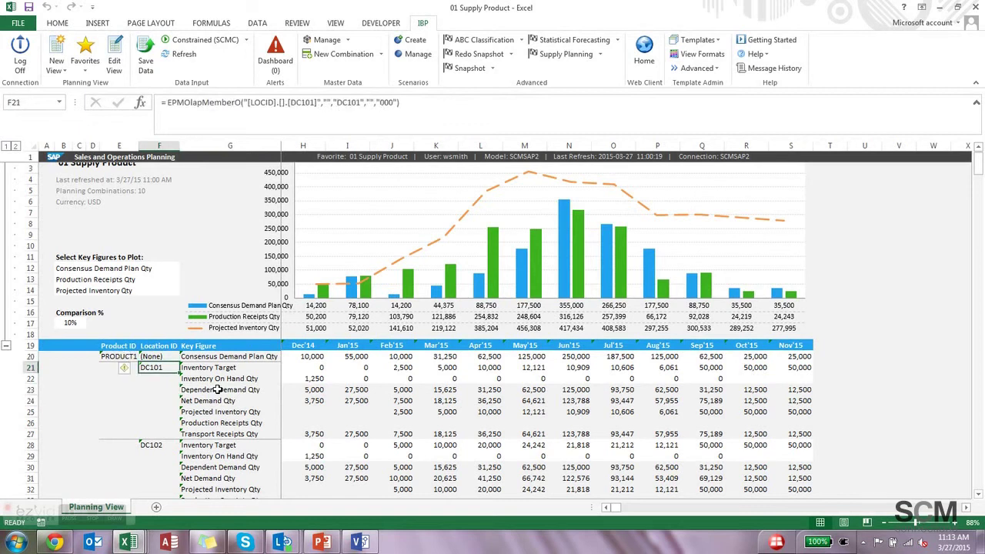
Select DC101's key figure block from Inventory Target to Transport Receipts Qty, covering Dec'14 through Feb'15, for review
{"action": "key", "text": "shift+Right"}
{"action": "key", "text": "shift+Right"}
{"action": "key", "text": "shift+Right"}
{"action": "key", "text": "shift+Right"}
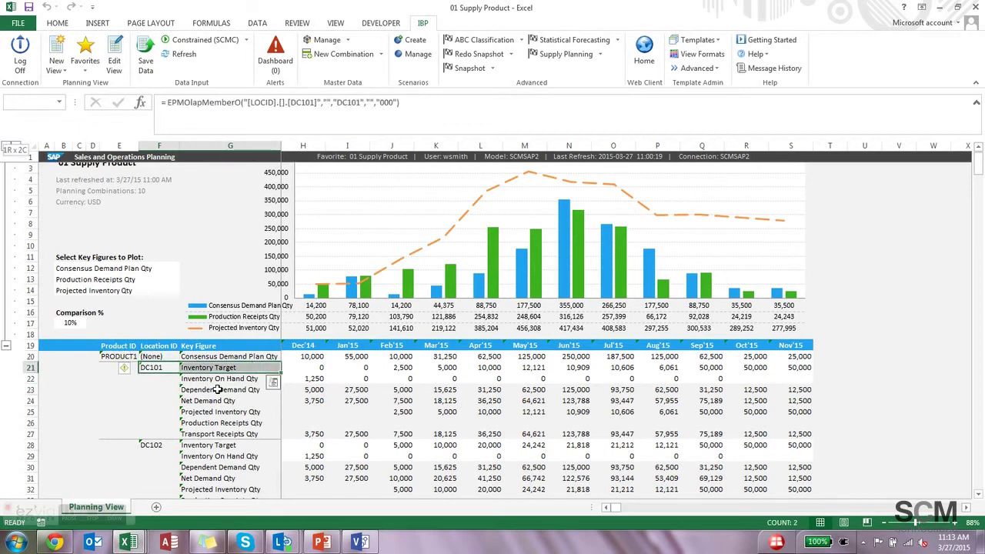
{"action": "key", "text": "shift+Down"}
{"action": "key", "text": "shift+Down"}
{"action": "key", "text": "shift+Down"}
{"action": "key", "text": "shift+Down"}
{"action": "key", "text": "shift+Down"}
{"action": "key", "text": "shift+Down"}
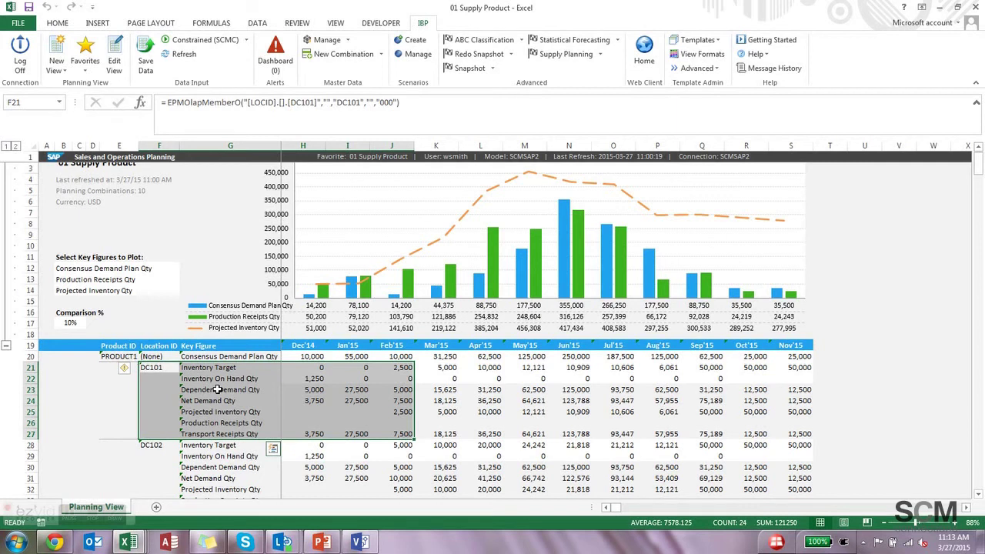
Trace DC101's Dec'14 demand, inventory and receipts values, and compare its Feb'15 inventory target with its projected inventory
{"action": "left_click", "coordinate": [306, 378]}
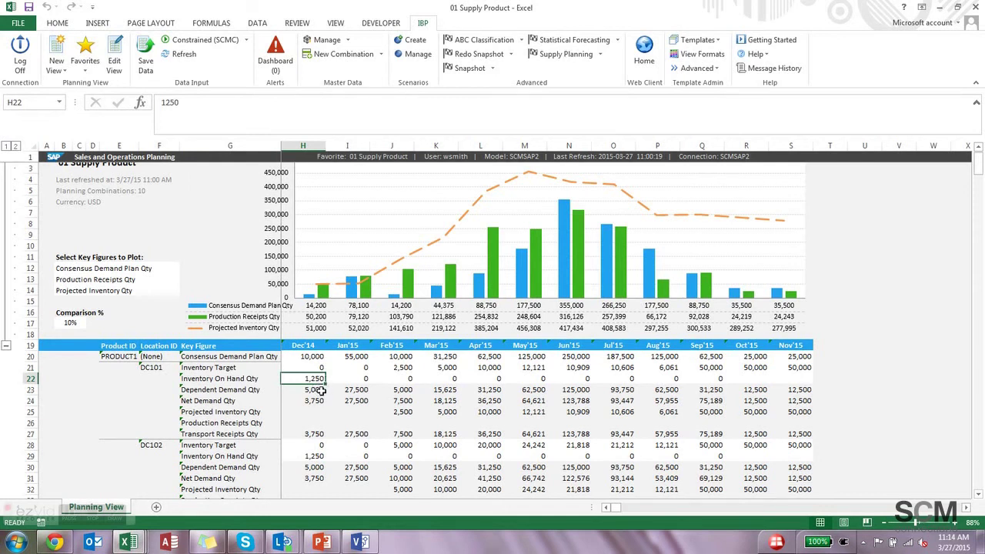
{"action": "left_click", "coordinate": [322, 390]}
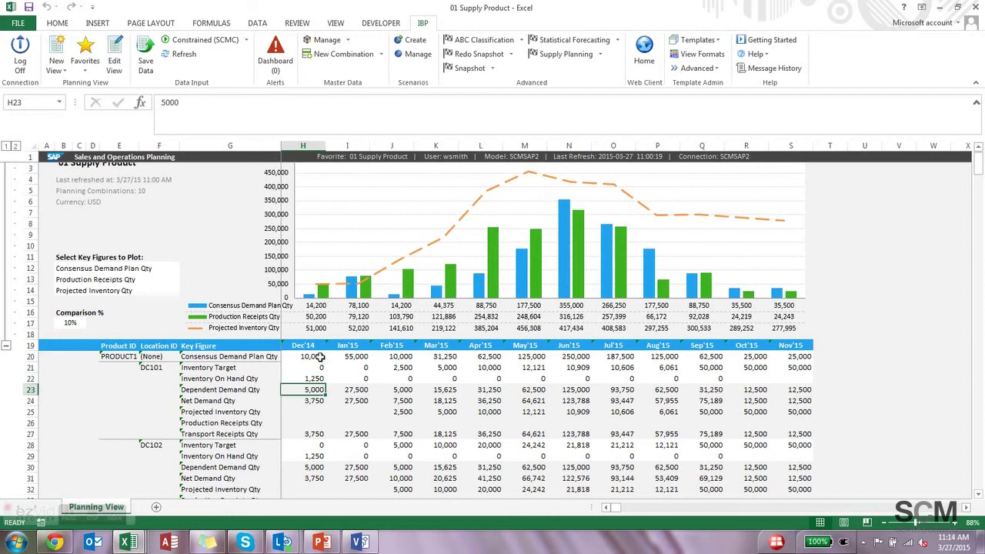
{"action": "left_click", "coordinate": [320, 357]}
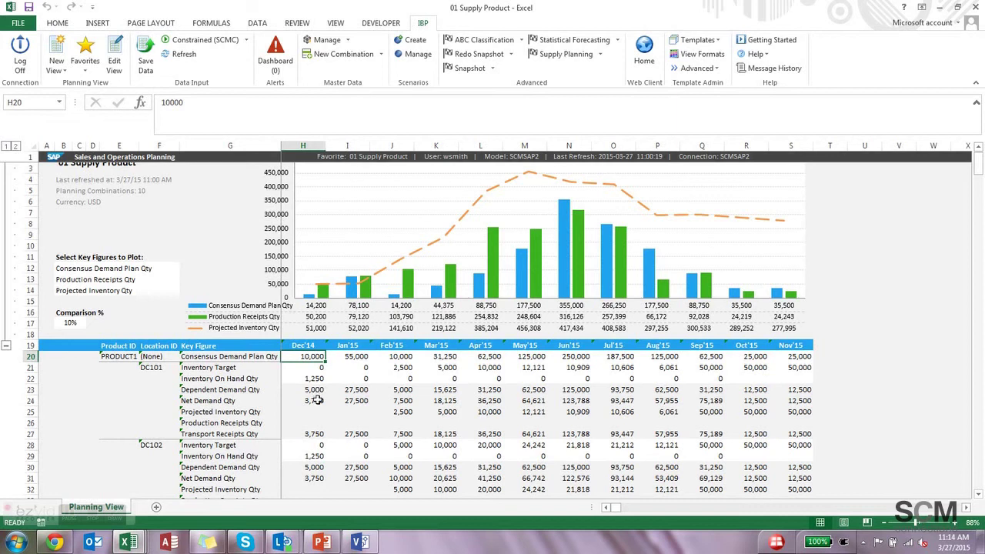
{"action": "left_click", "coordinate": [317, 401]}
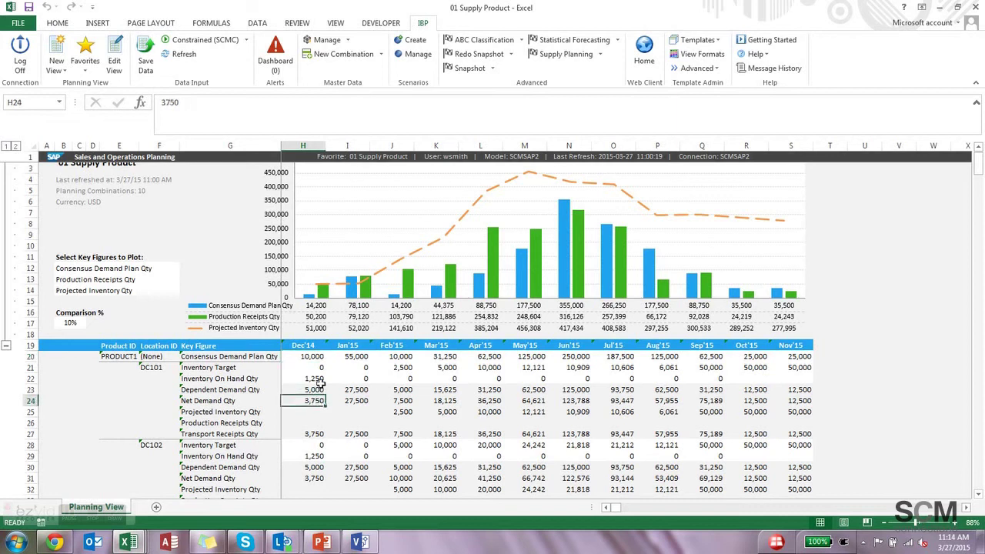
{"action": "left_click", "coordinate": [317, 422]}
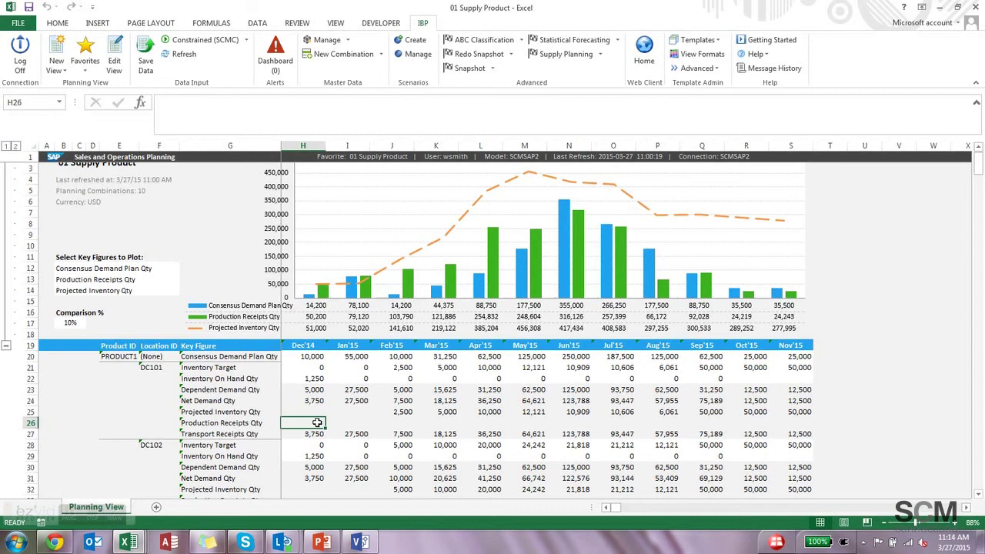
{"action": "left_click", "coordinate": [316, 412]}
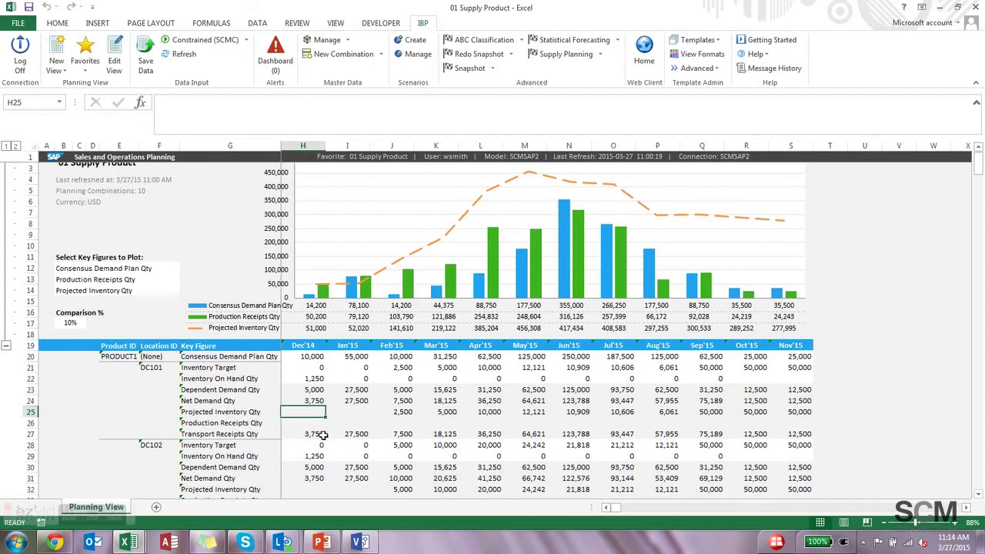
{"action": "left_click", "coordinate": [322, 435]}
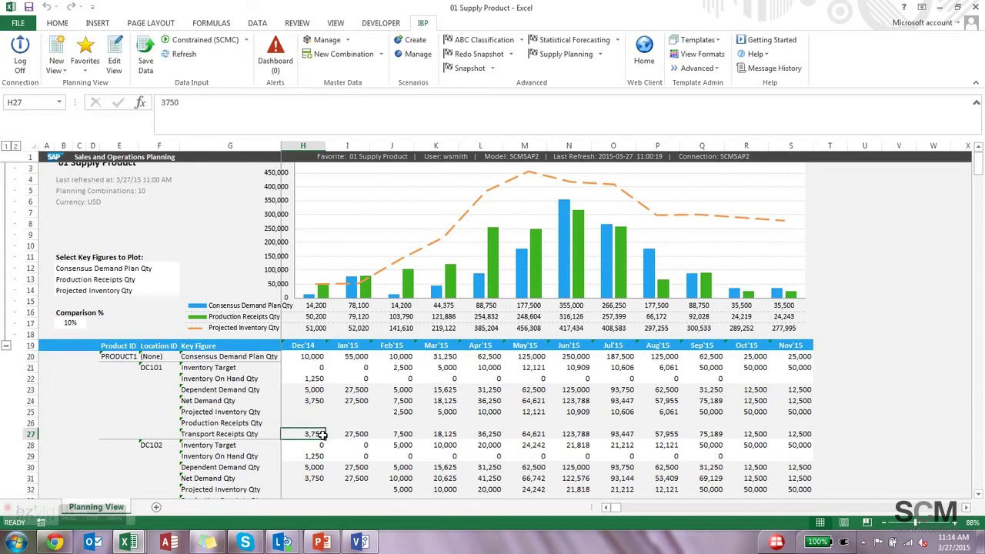
{"action": "left_click", "coordinate": [406, 367]}
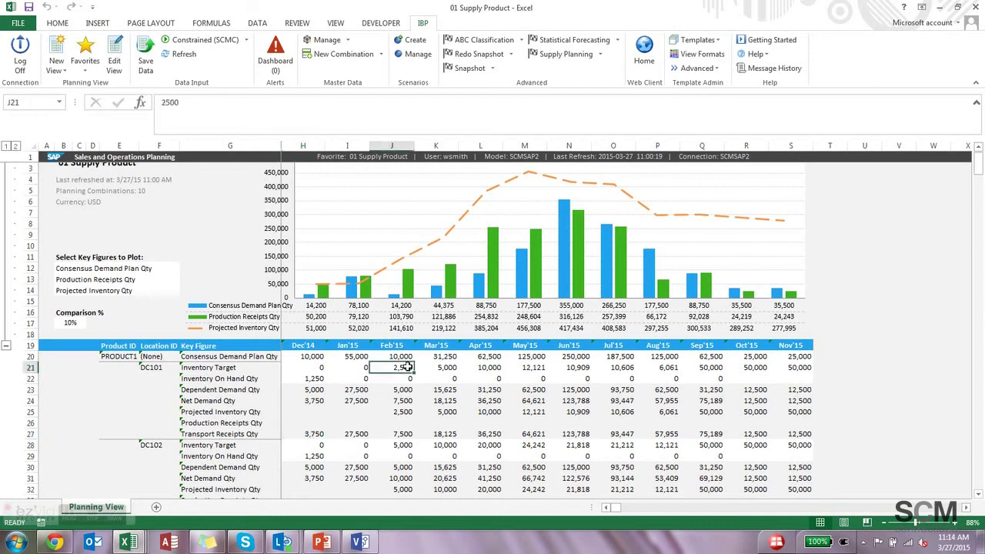
{"action": "left_click", "coordinate": [408, 414]}
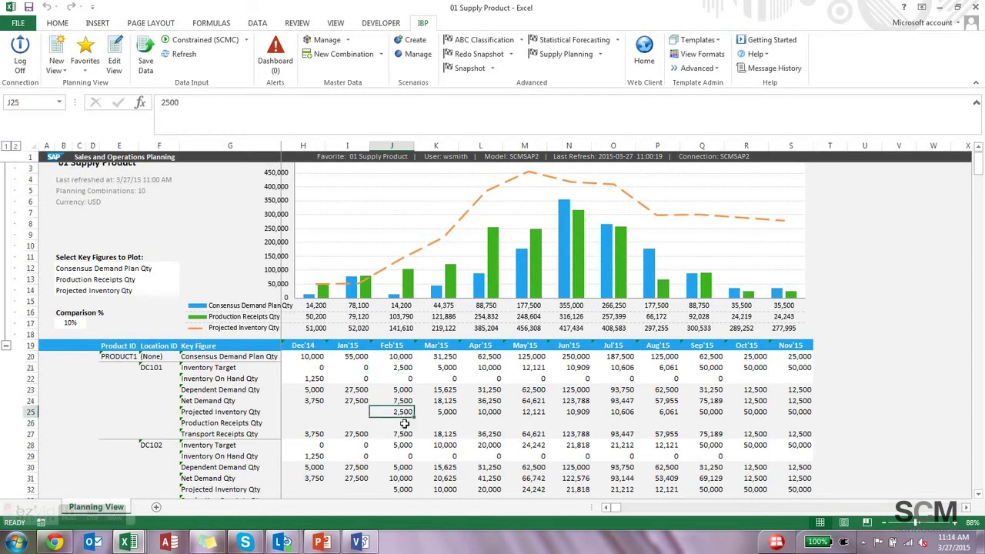
Examine PRODUCT1's key figures by location, going down from DC102 through PLANT101 to PLANT102
{"action": "left_click", "coordinate": [275, 445]}
{"action": "key", "text": "Down"}
{"action": "key", "text": "Down"}
{"action": "key", "text": "Down"}
{"action": "key", "text": "Down"}
{"action": "key", "text": "Down"}
{"action": "key", "text": "Down"}
{"action": "key", "text": "Down"}
{"action": "key", "text": "Down"}
{"action": "key", "text": "Down"}
{"action": "key", "text": "Down"}
{"action": "key", "text": "Down"}
{"action": "key", "text": "Down"}
{"action": "key", "text": "Down"}
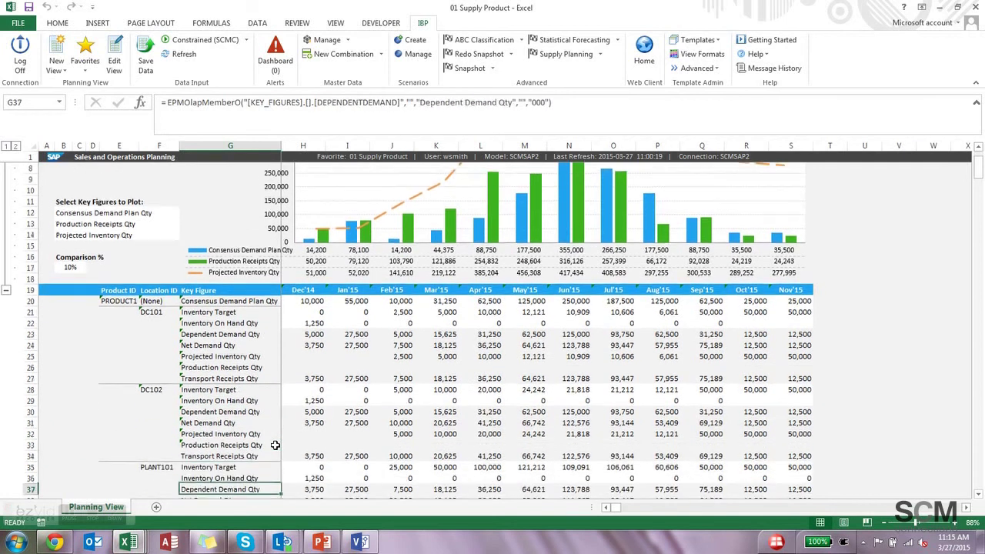
{"action": "key", "text": "Down"}
{"action": "key", "text": "Down"}
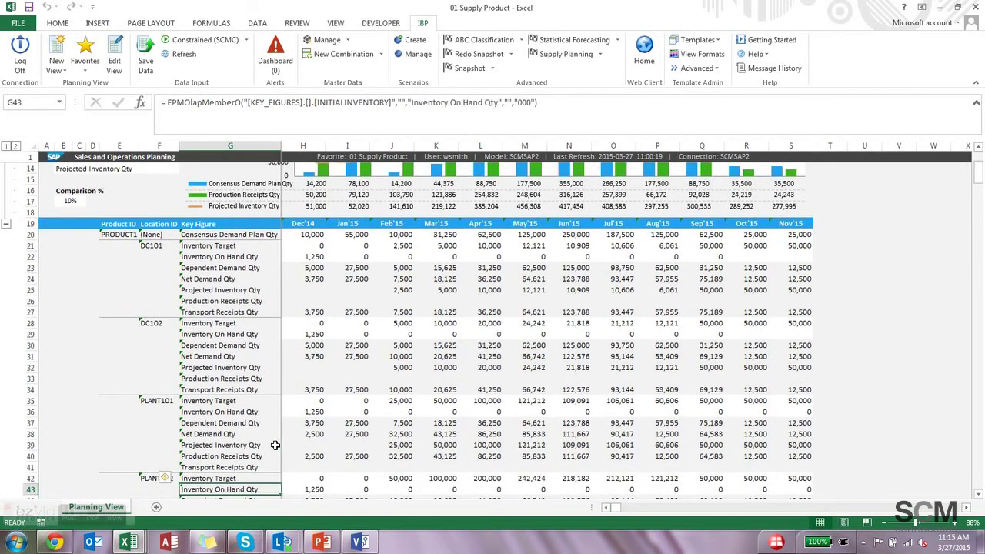
Locate the Dec'14 Inventory On Hand Qty of PRODUCT1 at location PLANT101
{"action": "key", "text": "Up"}
{"action": "key", "text": "Up"}
{"action": "key", "text": "Up"}
{"action": "key", "text": "Up"}
{"action": "key", "text": "Up"}
{"action": "key", "text": "Up"}
{"action": "key", "text": "Up"}
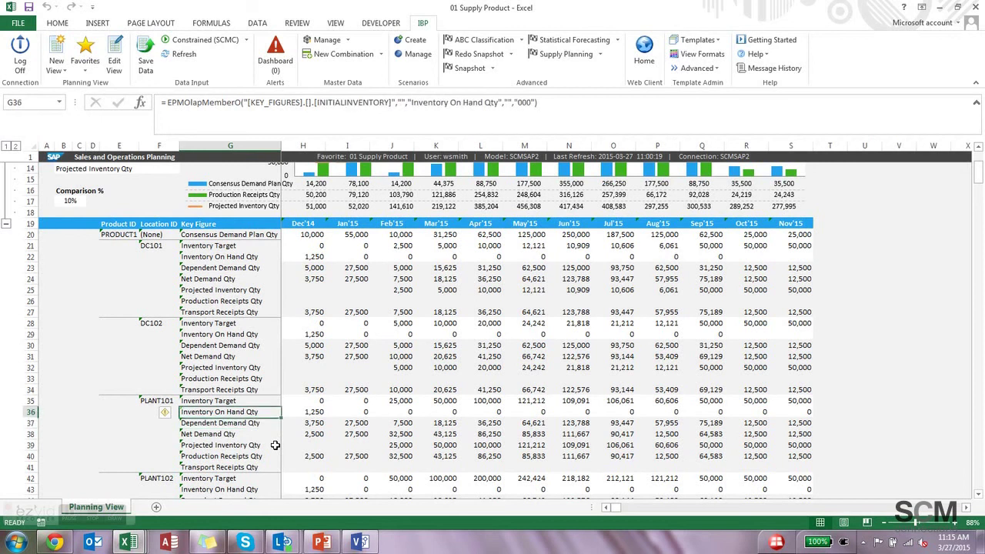
{"action": "key", "text": "Right"}
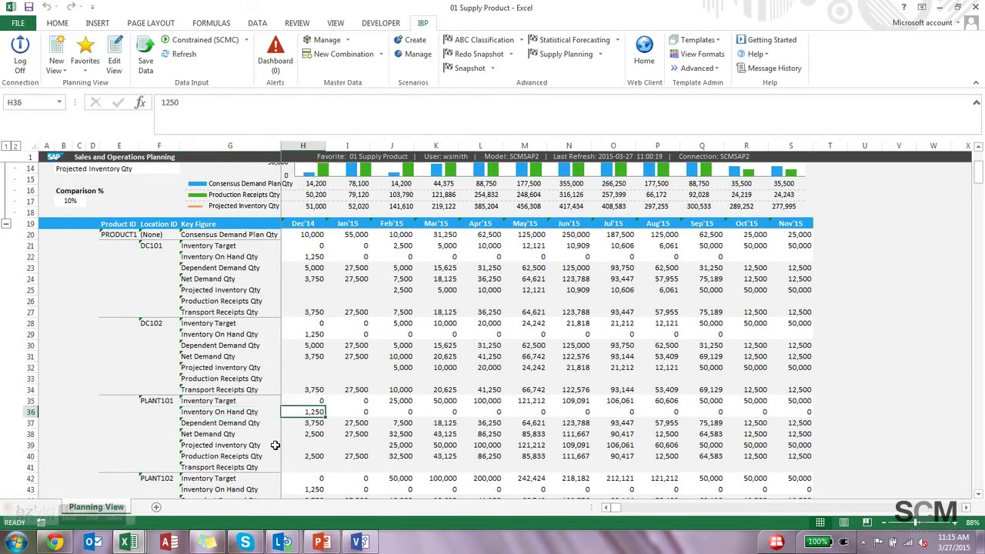
Trace PLANT101's Dec'14 values from Dependent Demand Qty through Net Demand Qty and Production Receipts Qty to Transport Receipts Qty
{"action": "key", "text": "Down"}
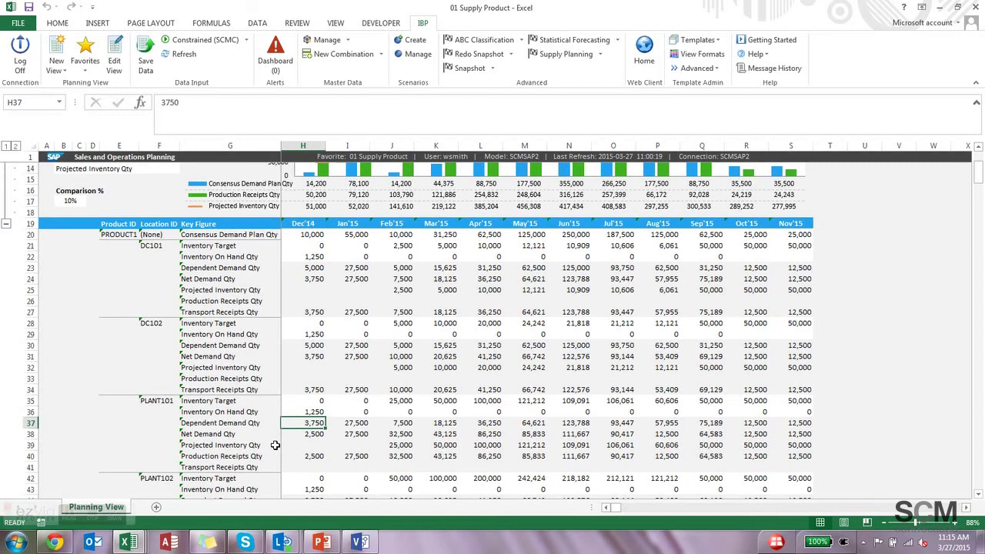
{"action": "key", "text": "Down"}
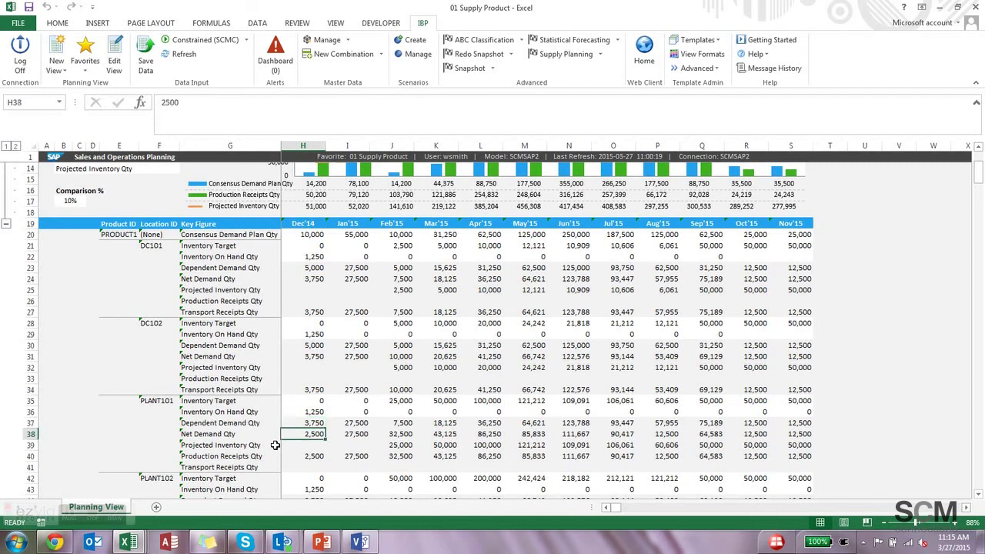
{"action": "key", "text": "Down"}
{"action": "key", "text": "Down"}
{"action": "key", "text": "Down"}
{"action": "key", "text": "Up"}
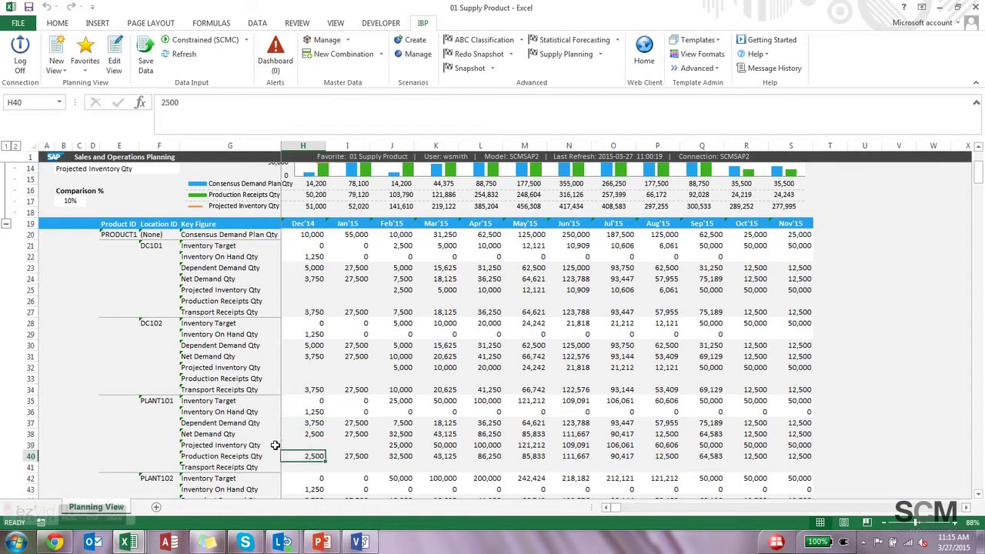
{"action": "key", "text": "Down"}
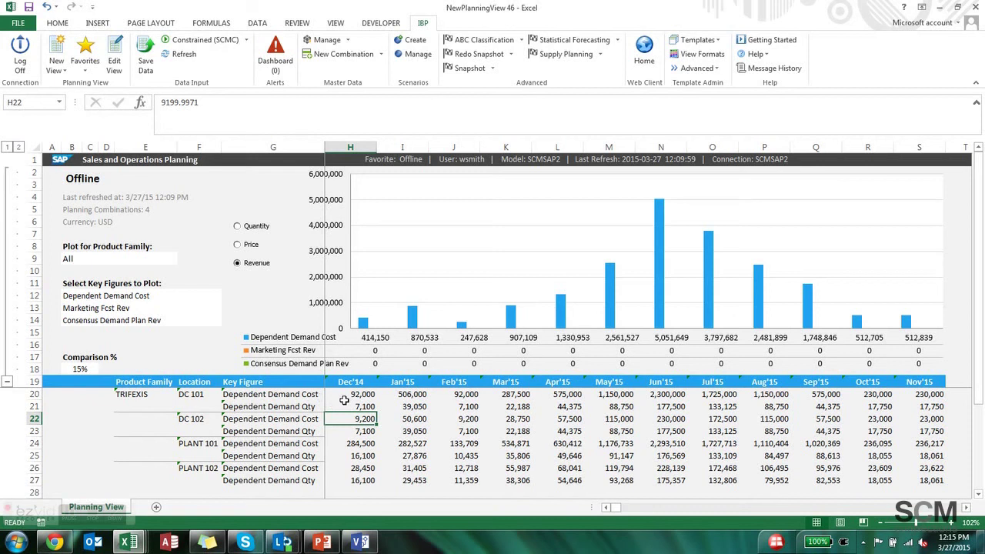
Open the Offline planning view's settings for editing and look through the list of available key figures, past the Net Demand Qty entry
{"action": "left_click", "coordinate": [114, 61]}
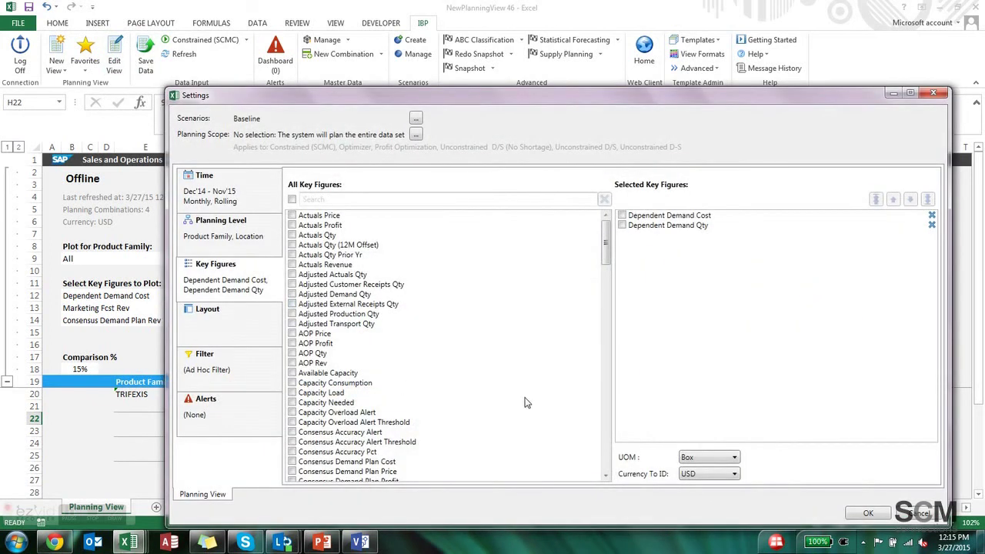
{"action": "left_click", "coordinate": [605, 433]}
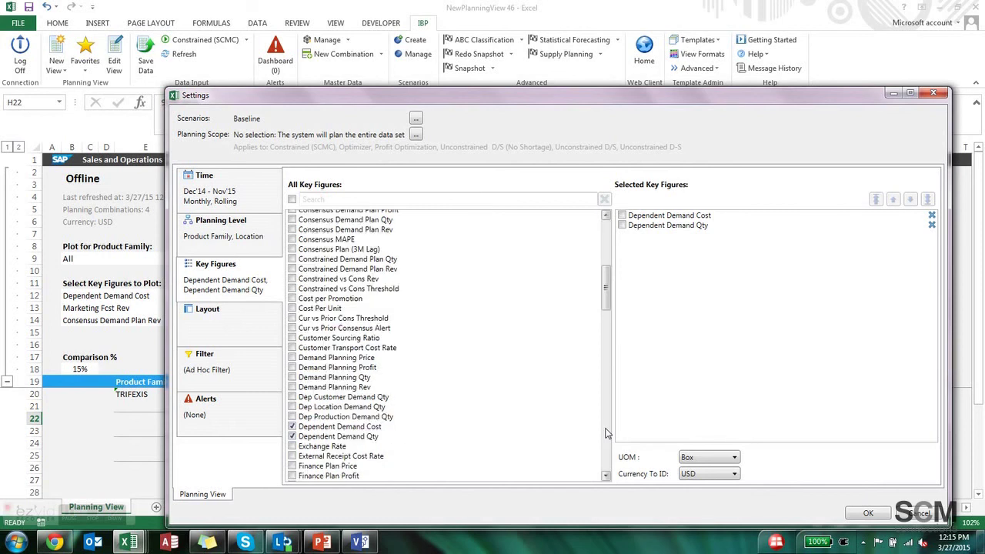
{"action": "left_click", "coordinate": [606, 433]}
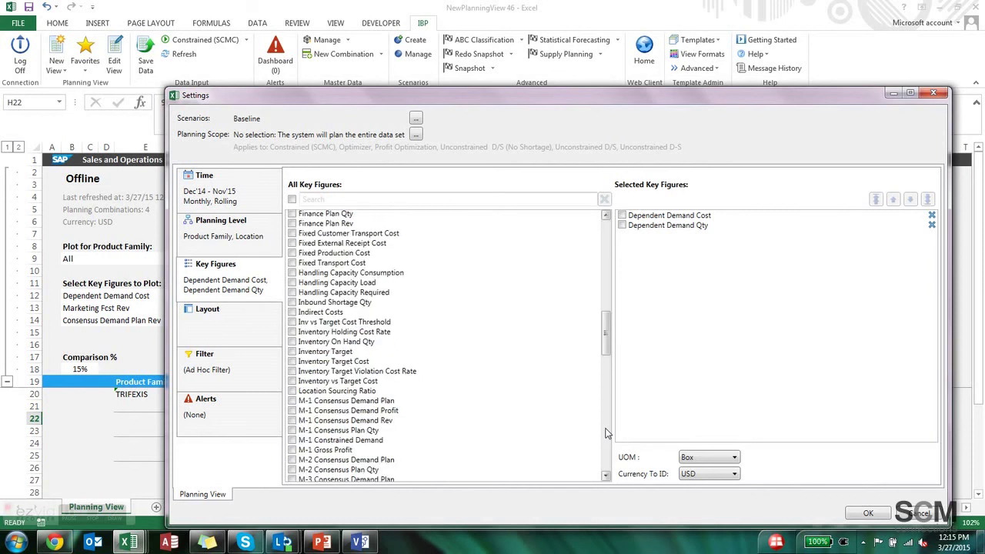
{"action": "left_click", "coordinate": [606, 434]}
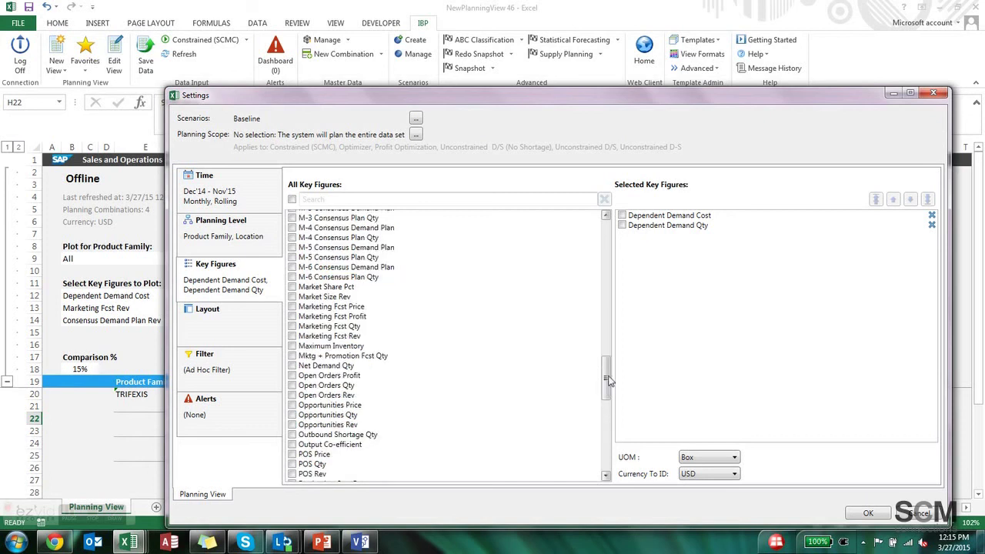